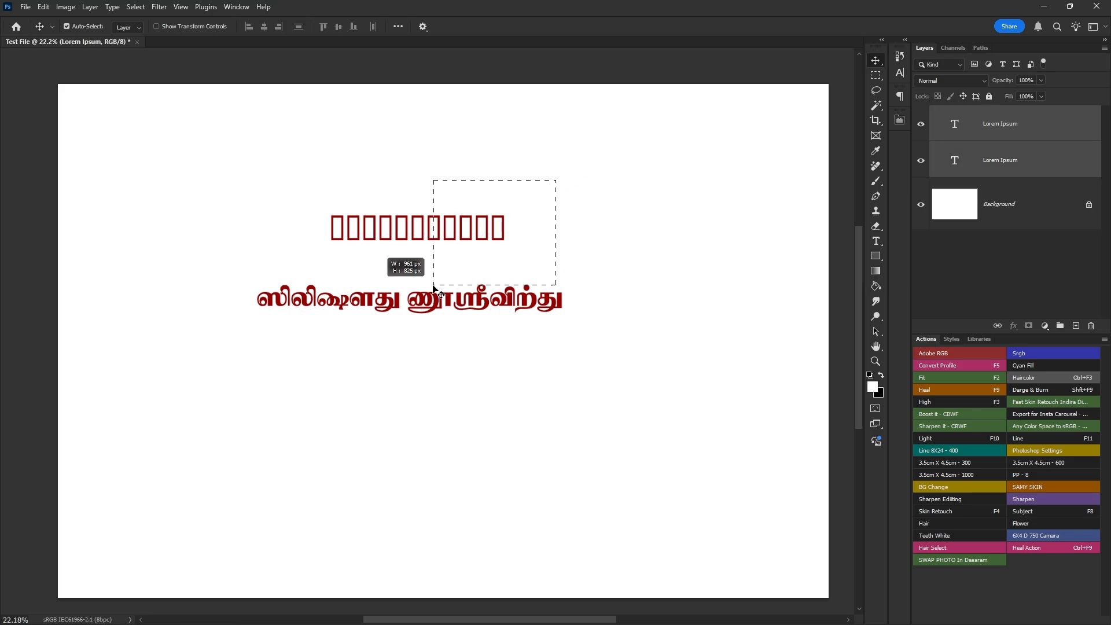
# - Move both text layers together toward the canvas centre and scale them up proportionally to about 181%
pyautogui.moveTo(528, 316); pyautogui.dragTo(555, 348)
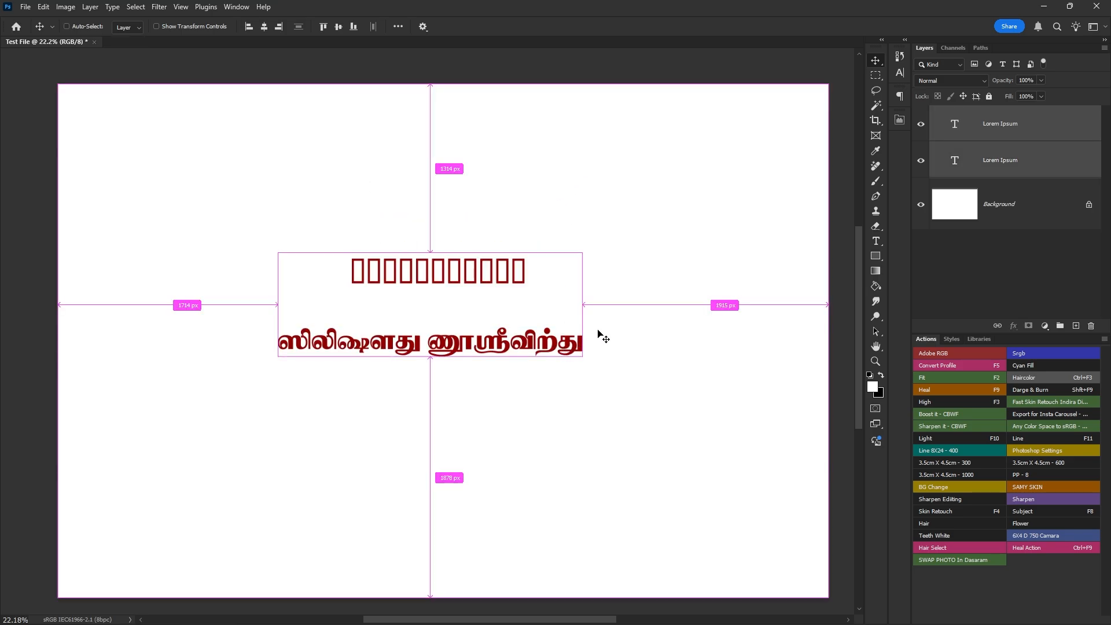
pyautogui.hotkey('ctrl', 't')
pyautogui.moveTo(590, 310); pyautogui.dragTo(656, 325)
pyautogui.press('Return')
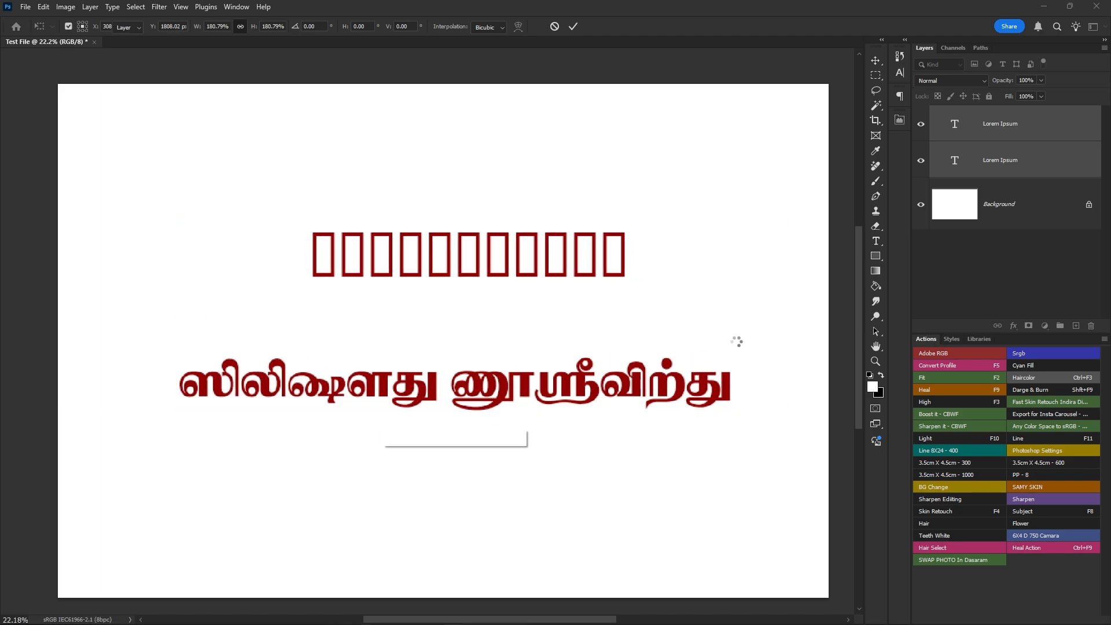
# - Move the lower Tamil text line slightly up and select the upper text line of empty boxes
pyautogui.click(537, 398)
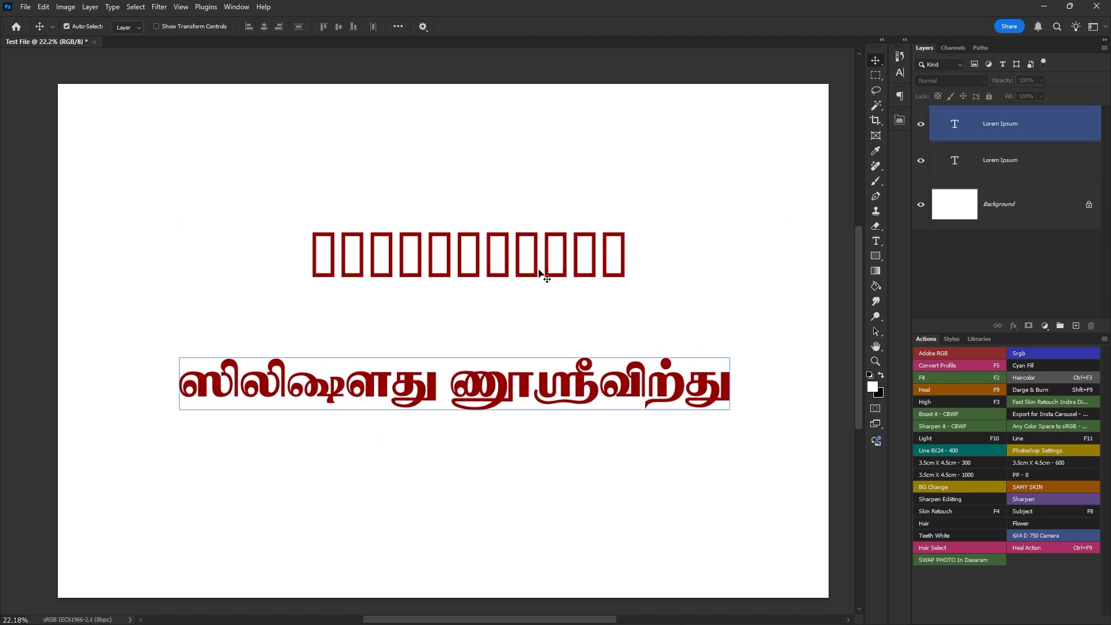
pyautogui.moveTo(544, 408); pyautogui.dragTo(544, 391)
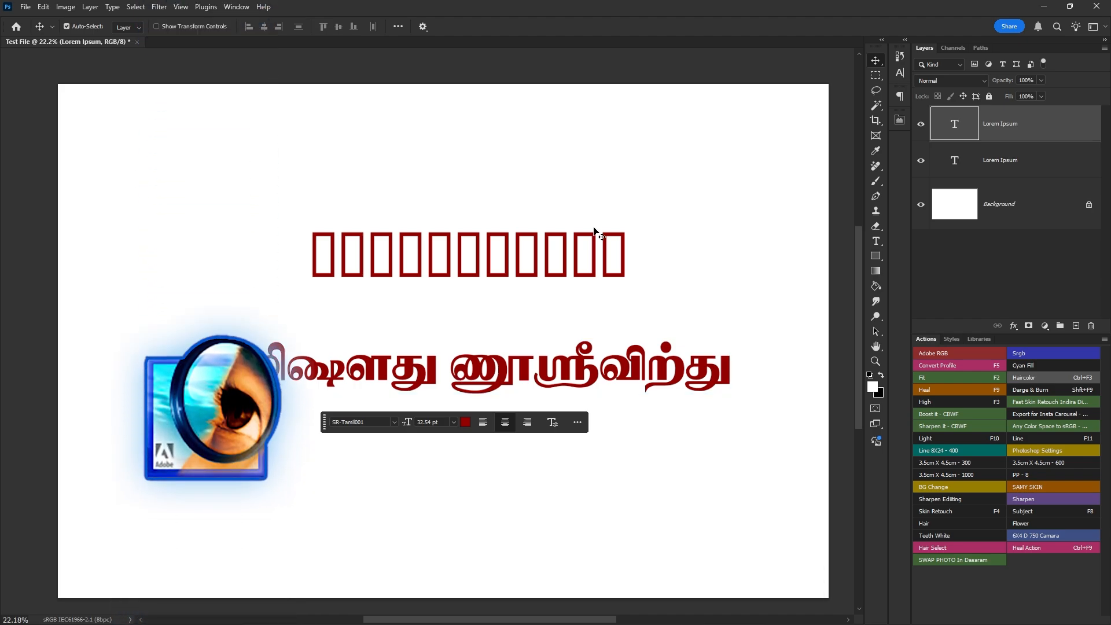
pyautogui.moveTo(550, 218); pyautogui.dragTo(446, 310)
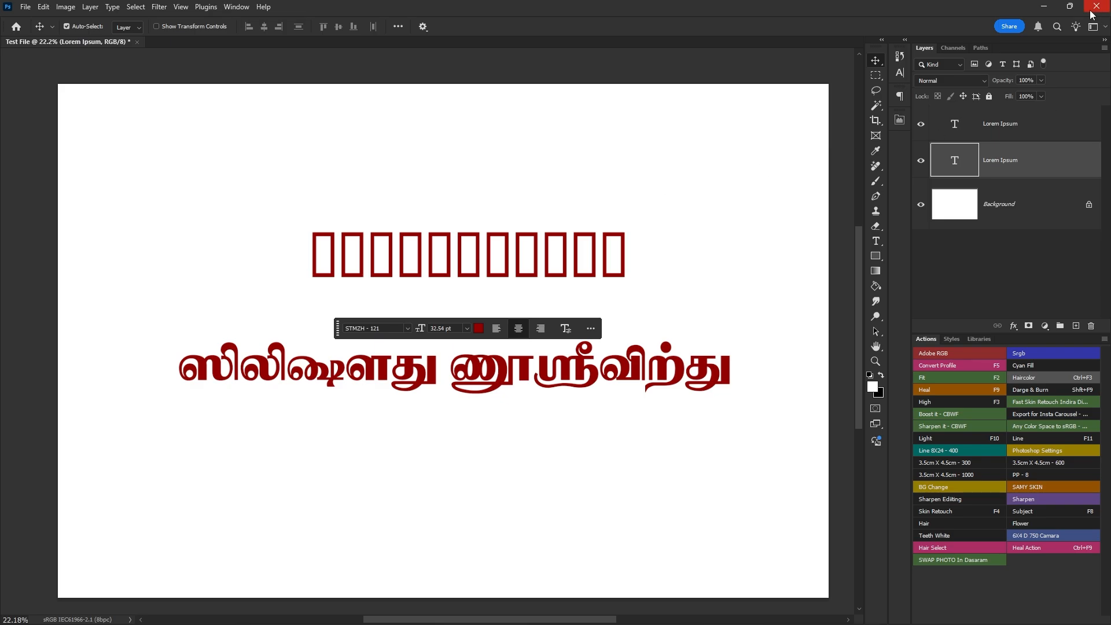
# - Switch to Azhagi+ to check its Tamil keyboard layout and hotkeys, close its window, and return to Photoshop
pyautogui.click(1044, 7)
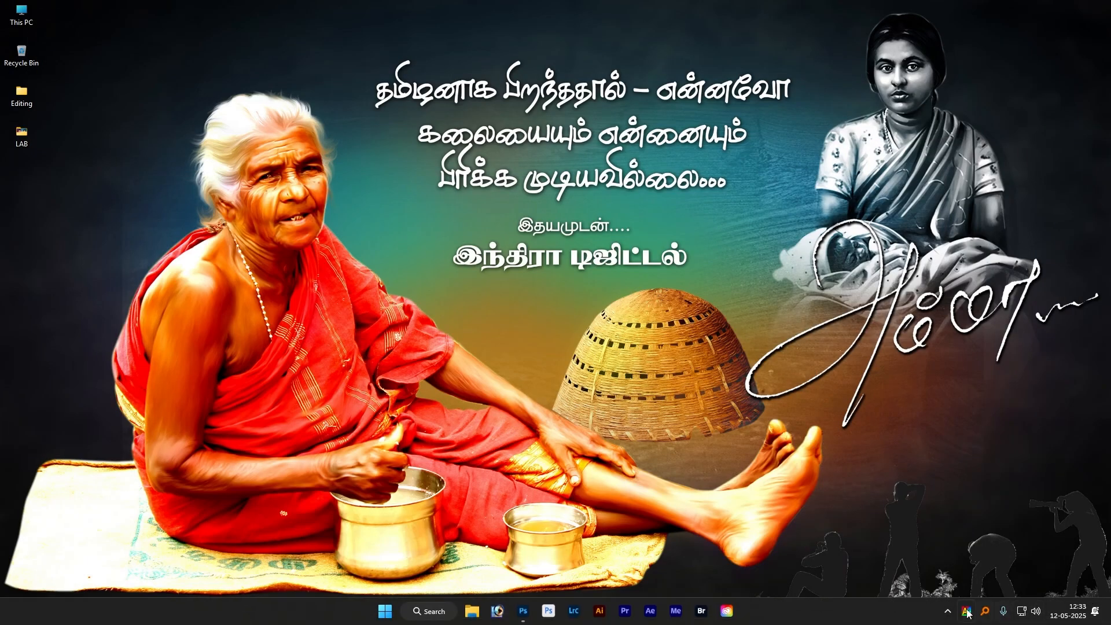
pyautogui.click(965, 613)
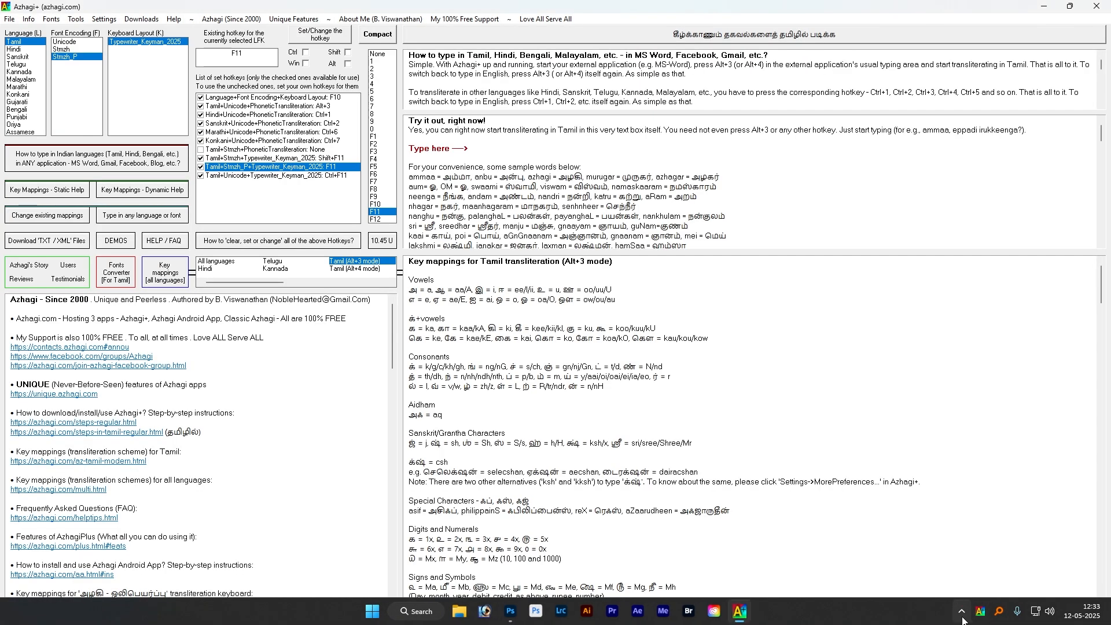
pyautogui.click(1098, 6)
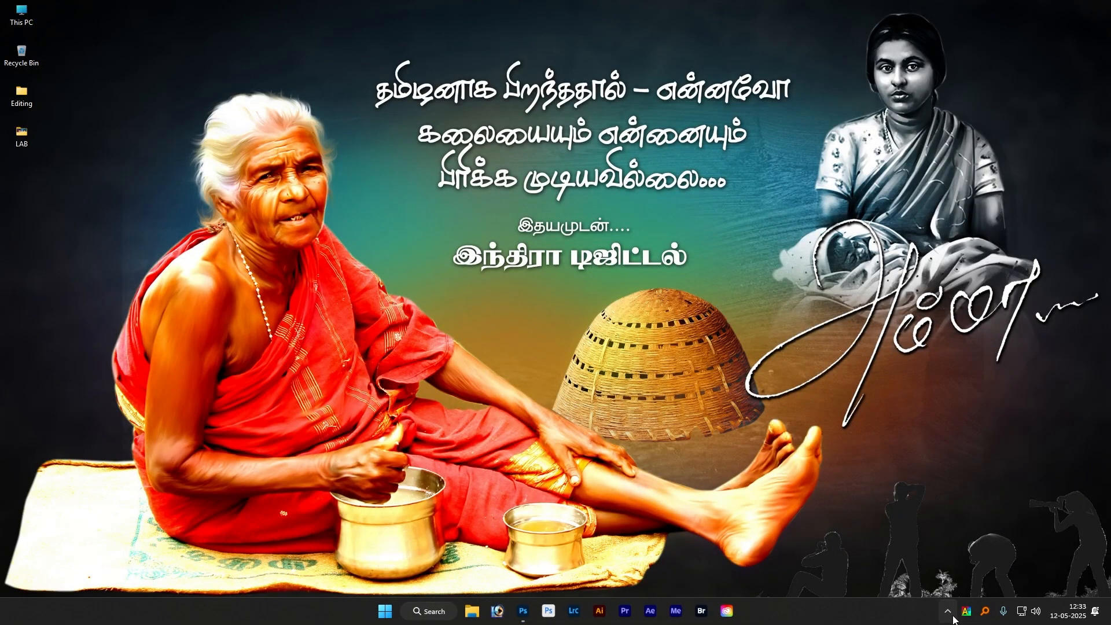
pyautogui.click(948, 613)
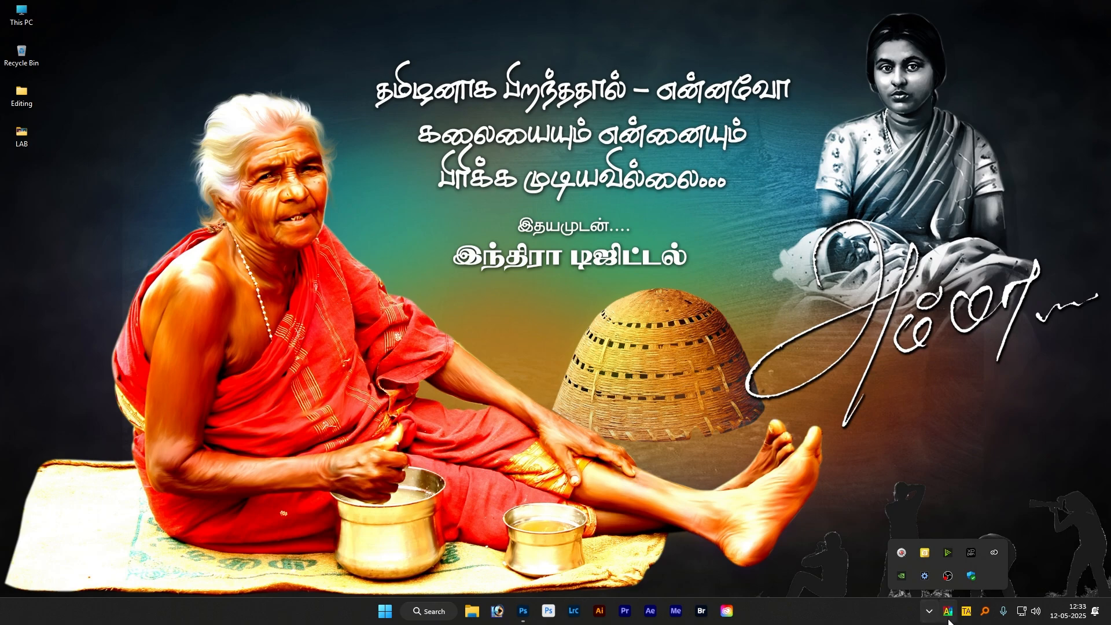
pyautogui.click(941, 621)
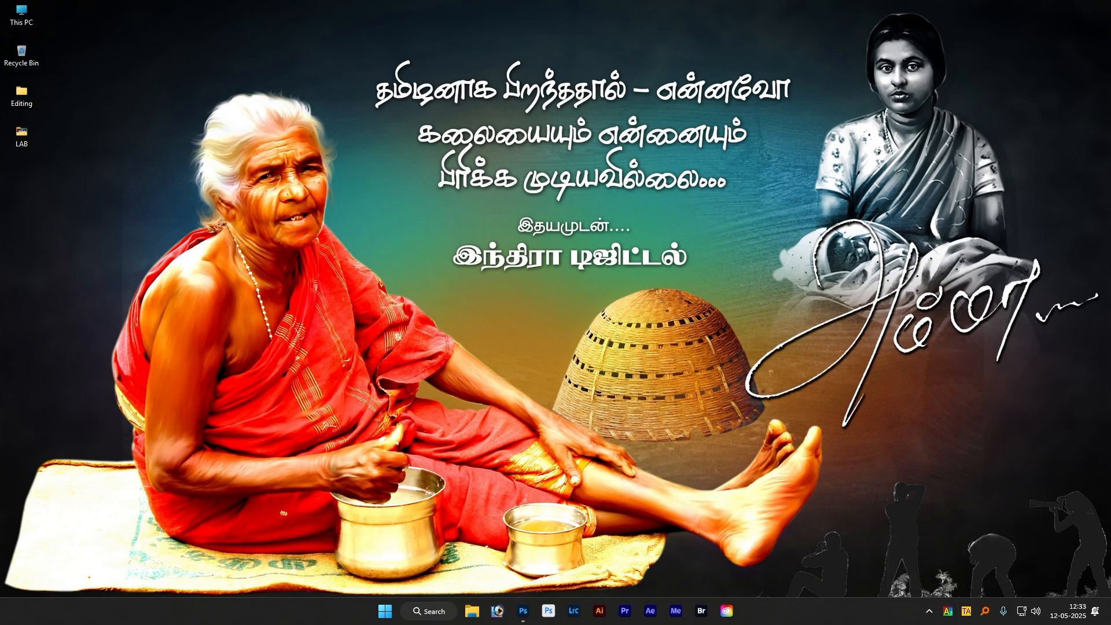
pyautogui.click(524, 615)
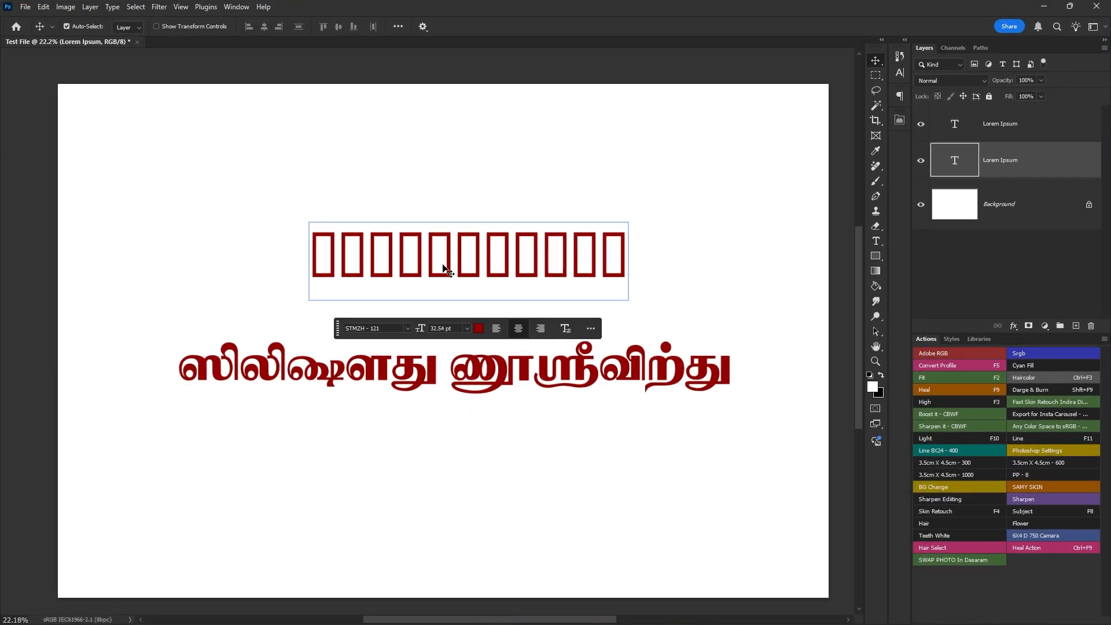
# - Replace the upper line's placeholder text with "முருகன் துணை" and move the line slightly up and left
pyautogui.doubleClick(445, 267)
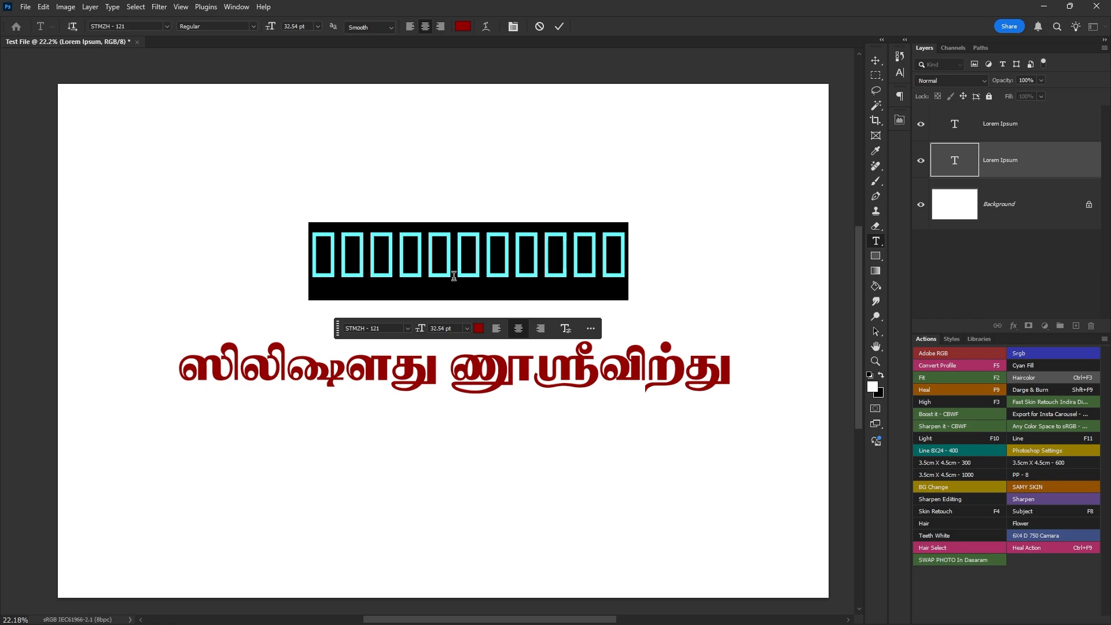
pyautogui.write('முருகனை')
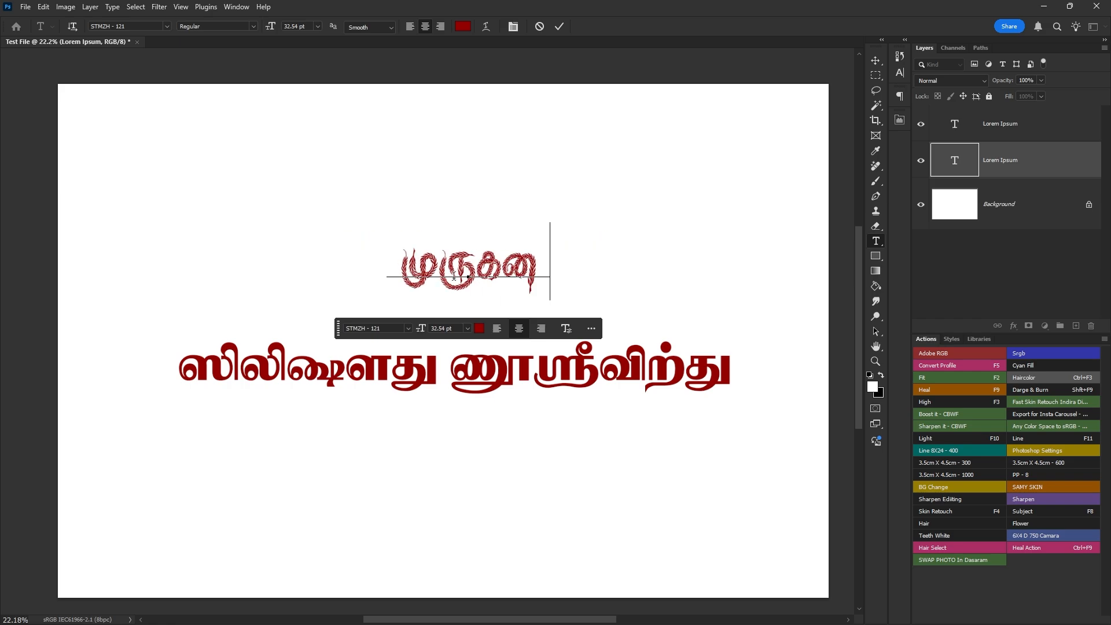
pyautogui.press('BackSpace')
pyautogui.press('BackSpace')
pyautogui.press('BackSpace')
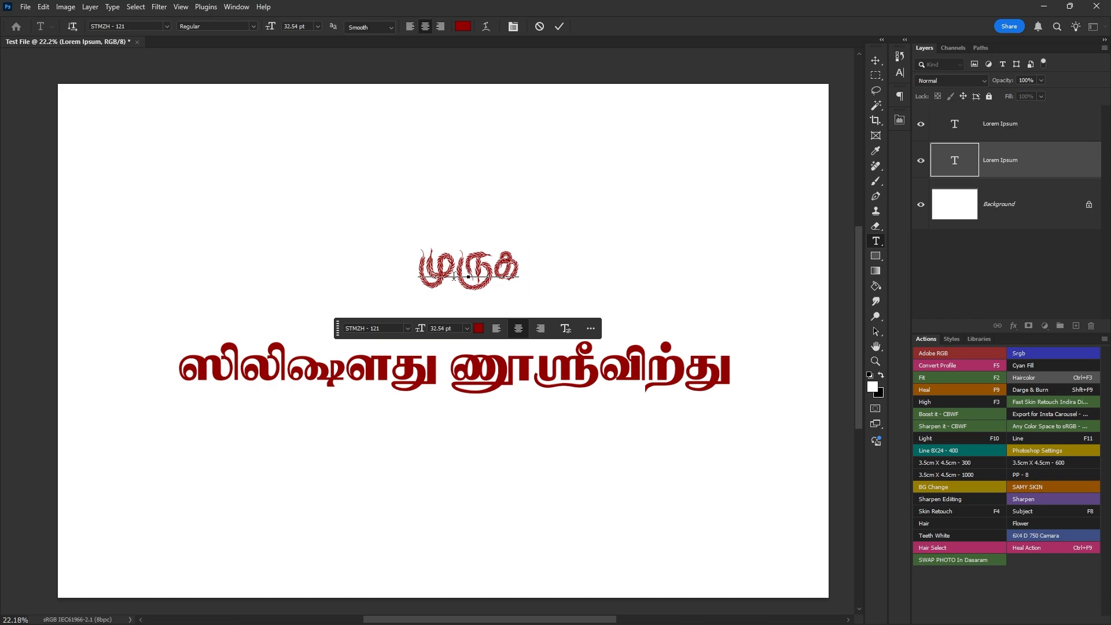
pyautogui.write('ன் துணை')
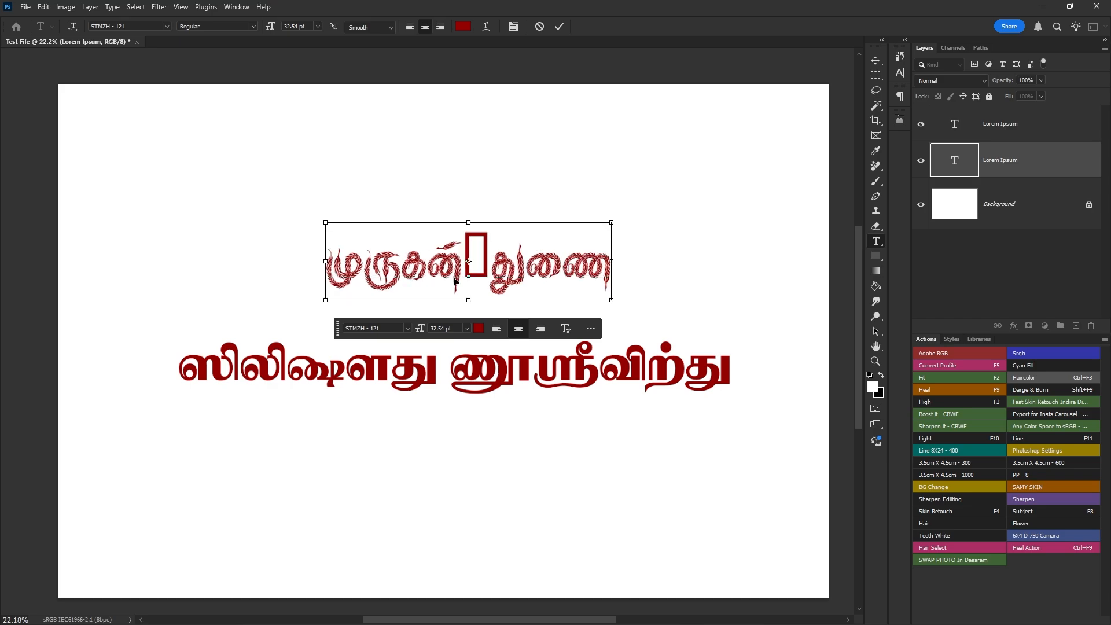
pyautogui.hotkey('ctrl', 'Return')
pyautogui.press('v')
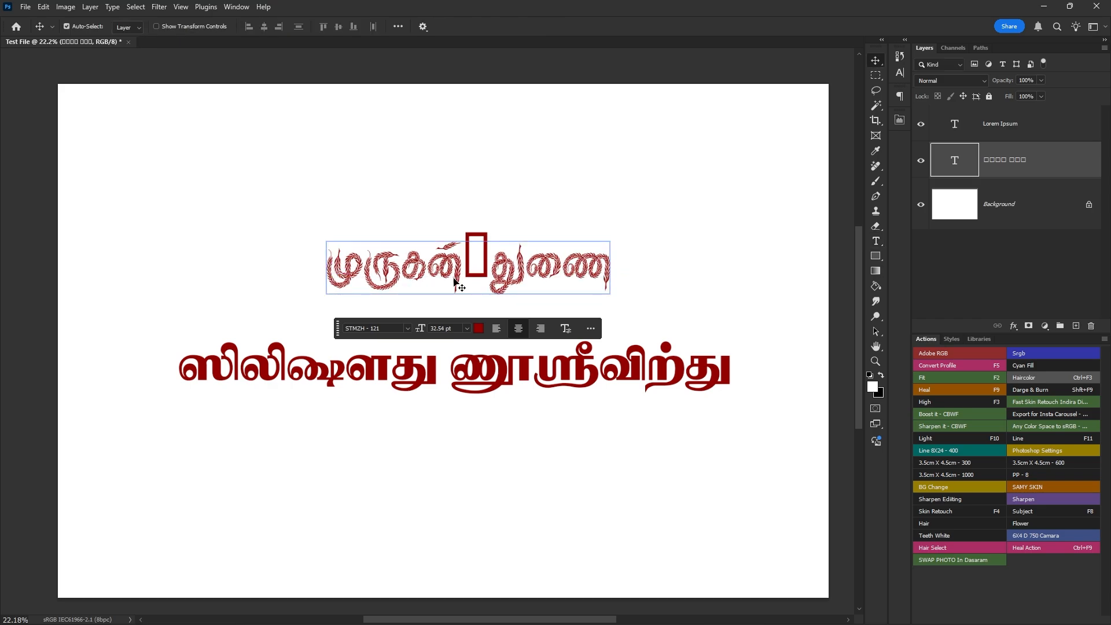
pyautogui.moveTo(454, 278); pyautogui.dragTo(433, 237)
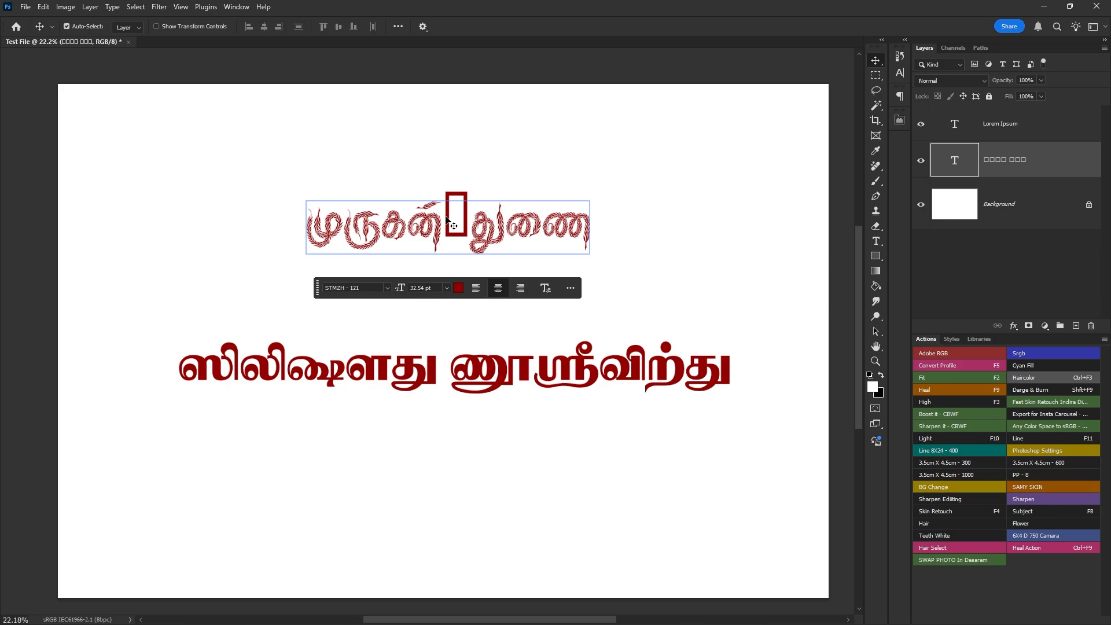
# - Replace the lower line's placeholder text with "முருகன் துணை" and move it up closer to the upper line
pyautogui.click(405, 371)
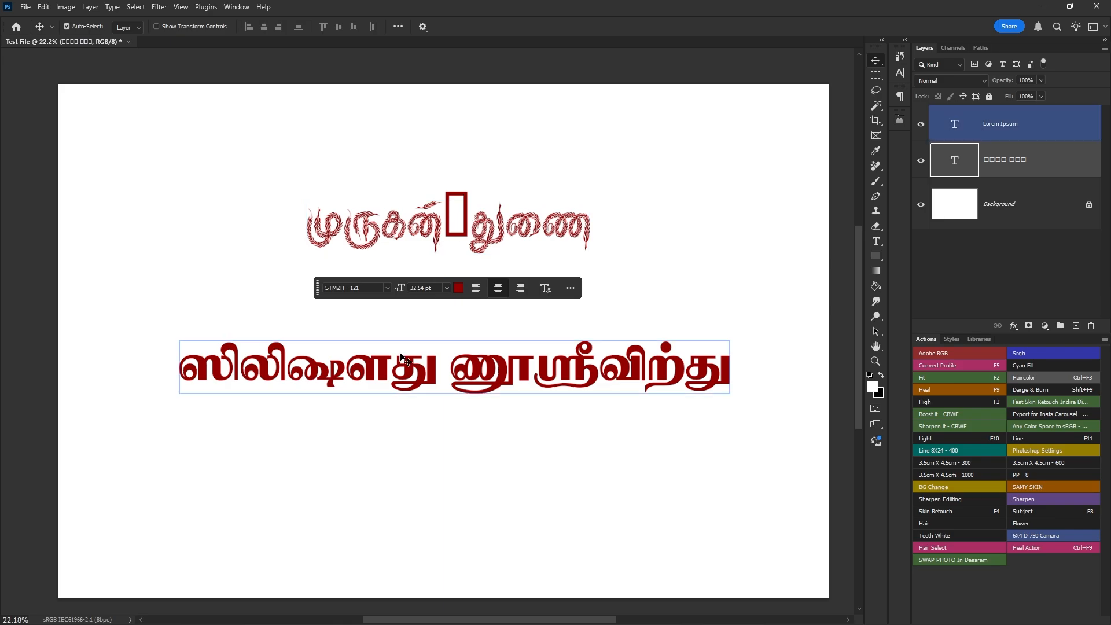
pyautogui.doubleClick(440, 367)
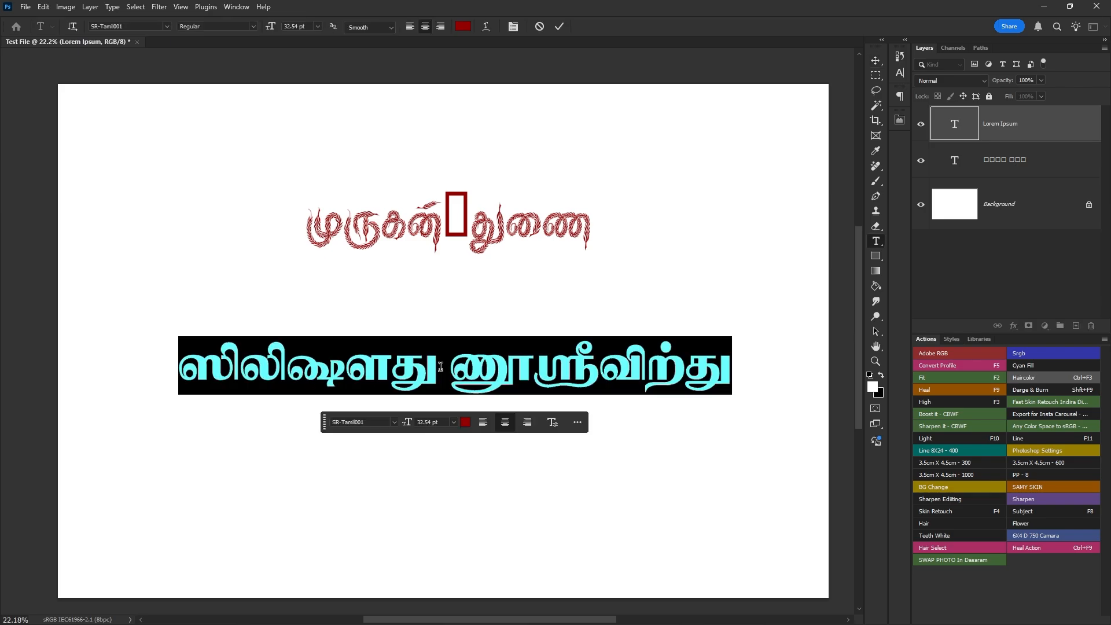
pyautogui.write('முருக')
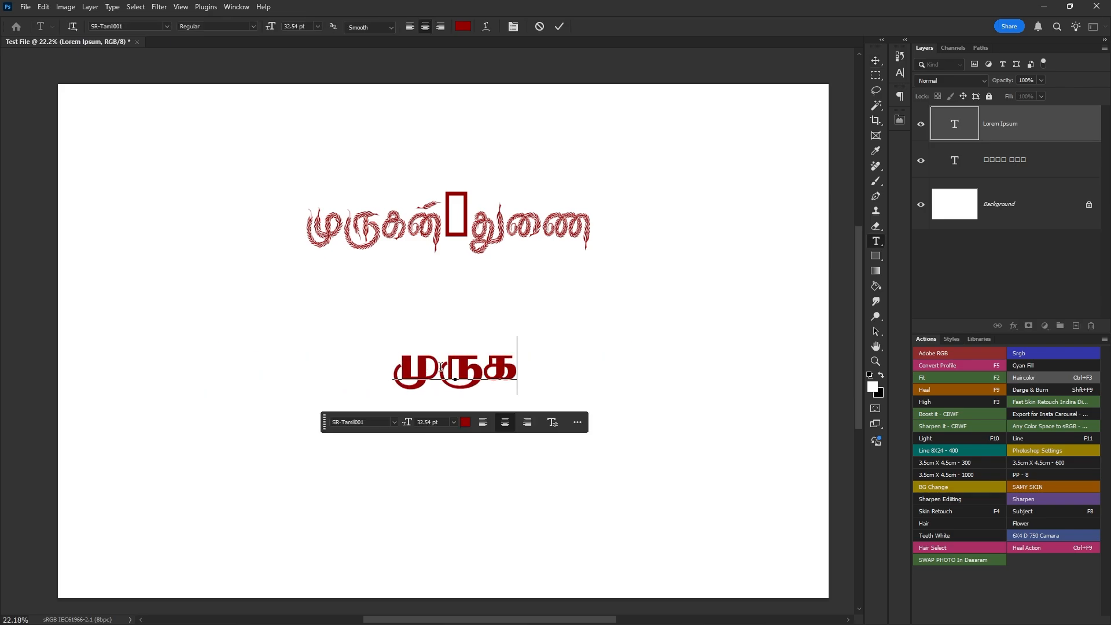
pyautogui.write('ன் துணை')
pyautogui.press('Left')
pyautogui.press('Left')
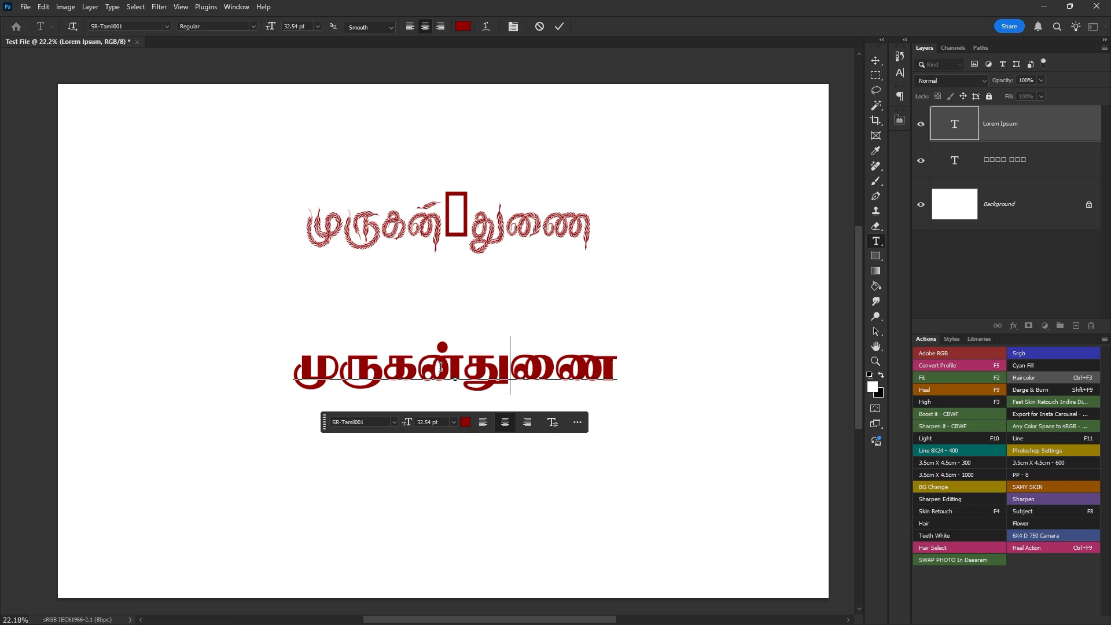
pyautogui.hotkey('ctrl', 'Return')
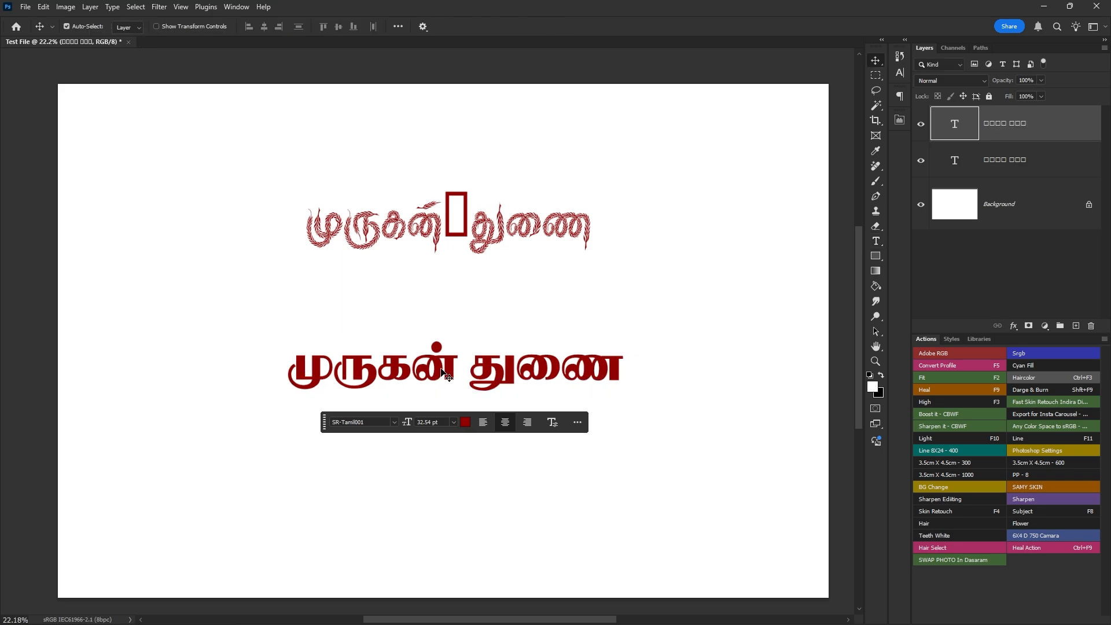
pyautogui.moveTo(502, 375); pyautogui.dragTo(501, 343)
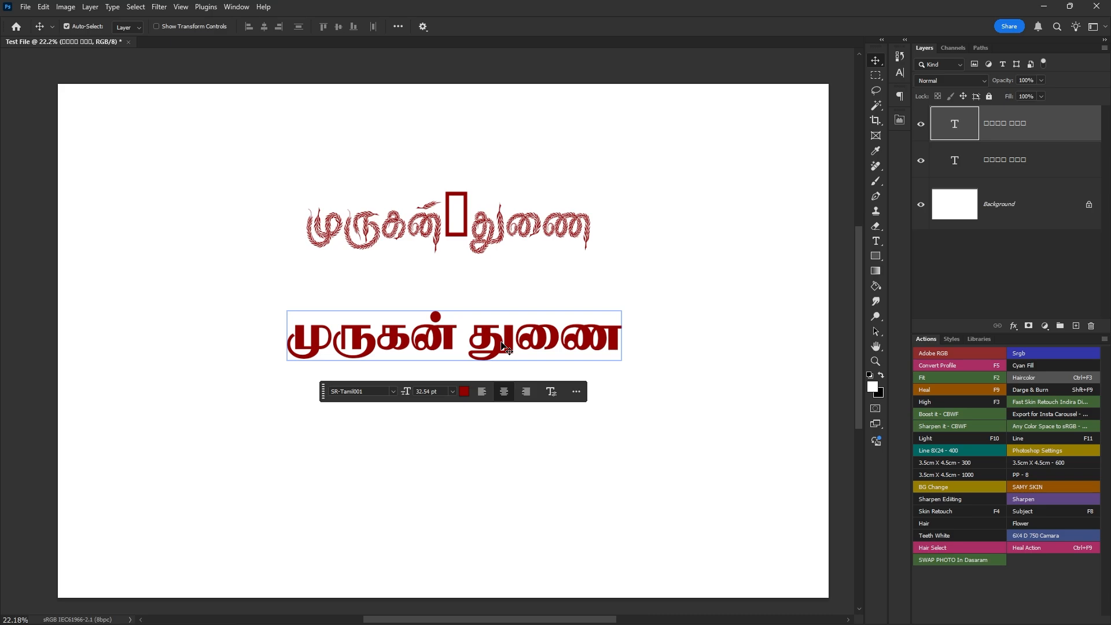
# - Shift the upper text line slightly right and show the Paragraph settings for it
pyautogui.click(451, 231)
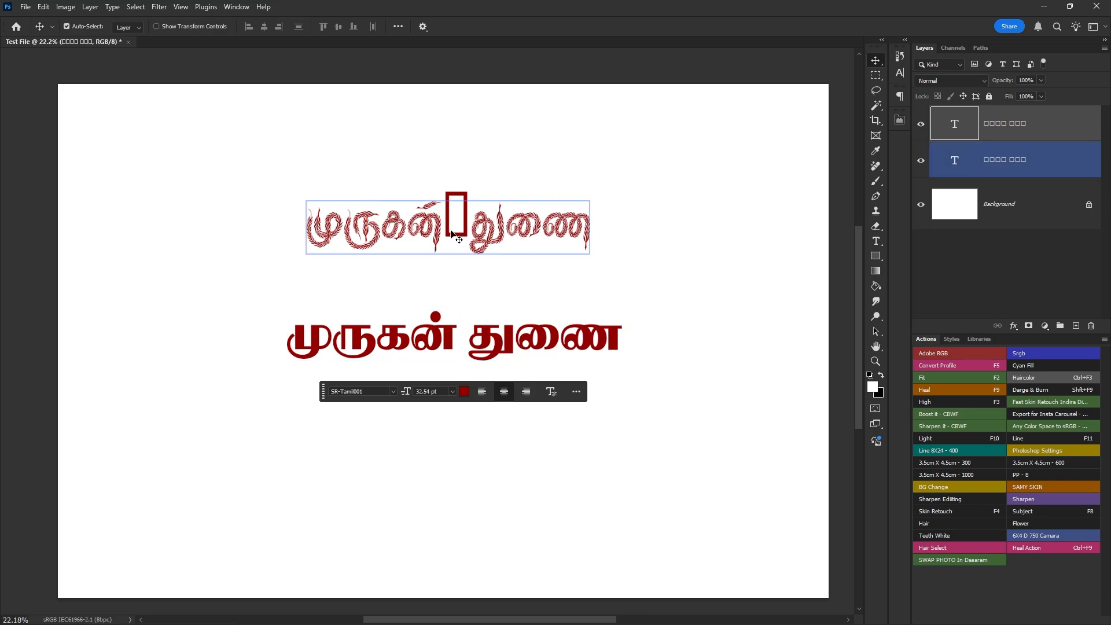
pyautogui.moveTo(372, 239); pyautogui.dragTo(396, 244)
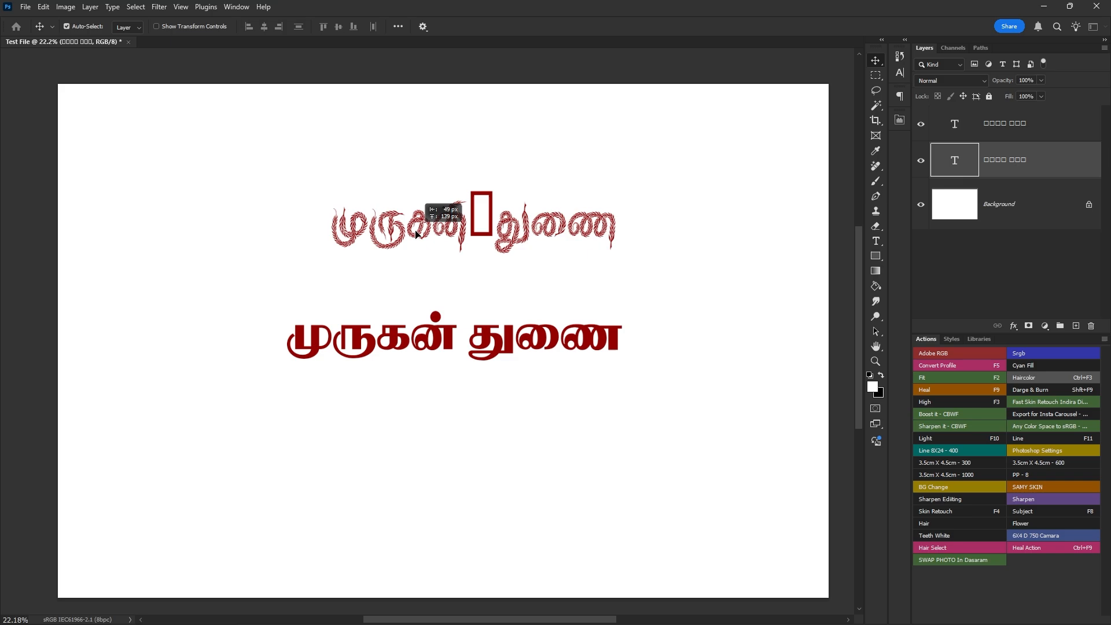
pyautogui.click(906, 97)
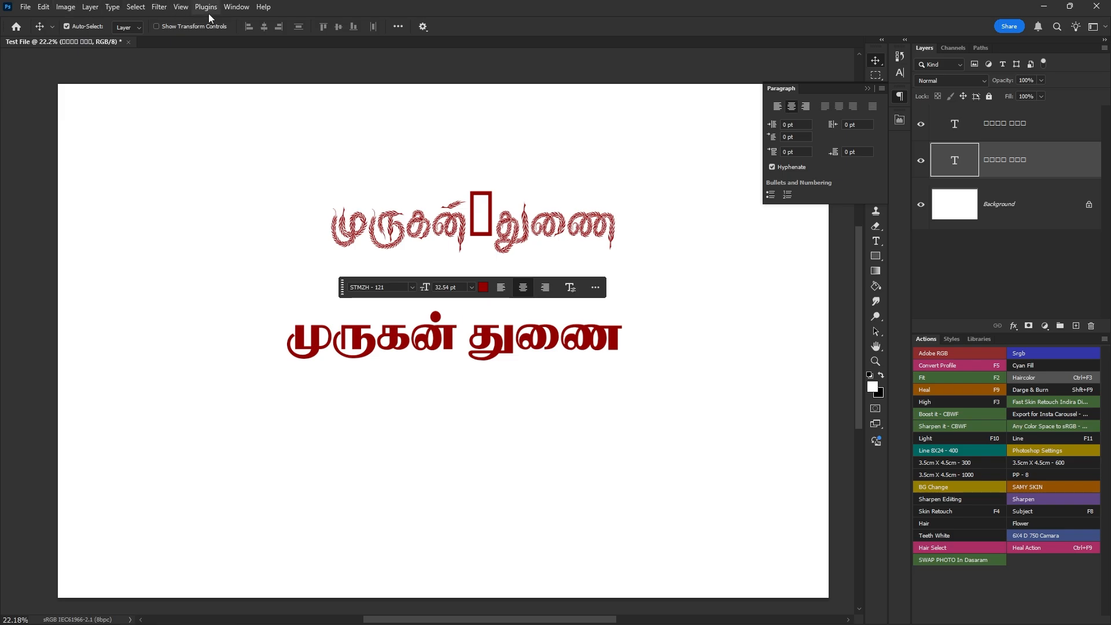
pyautogui.click(235, 8)
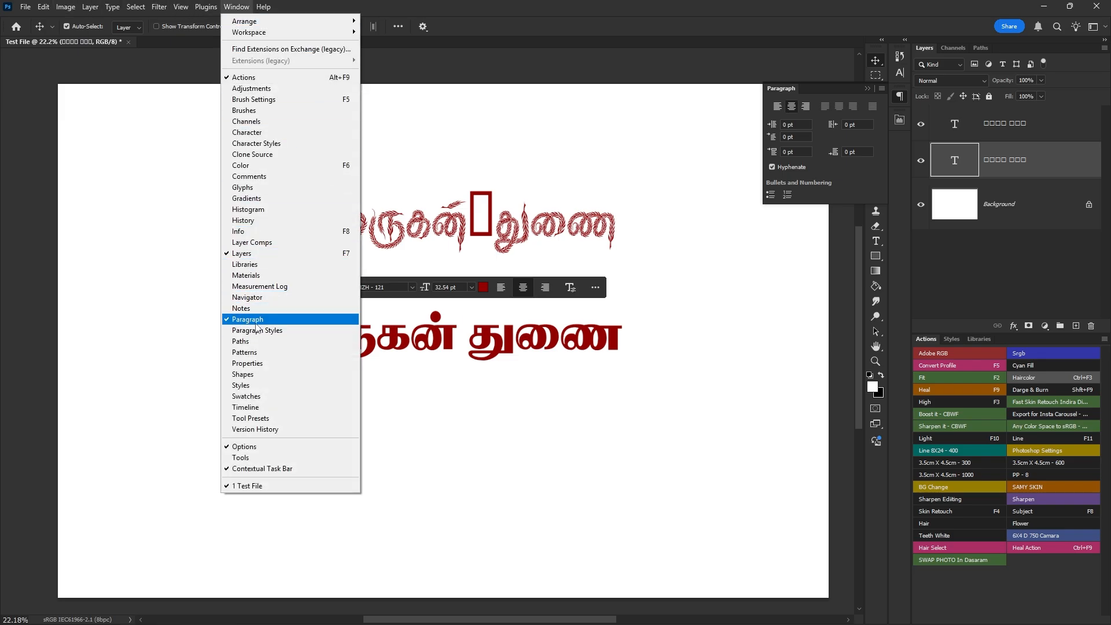
pyautogui.click(852, 185)
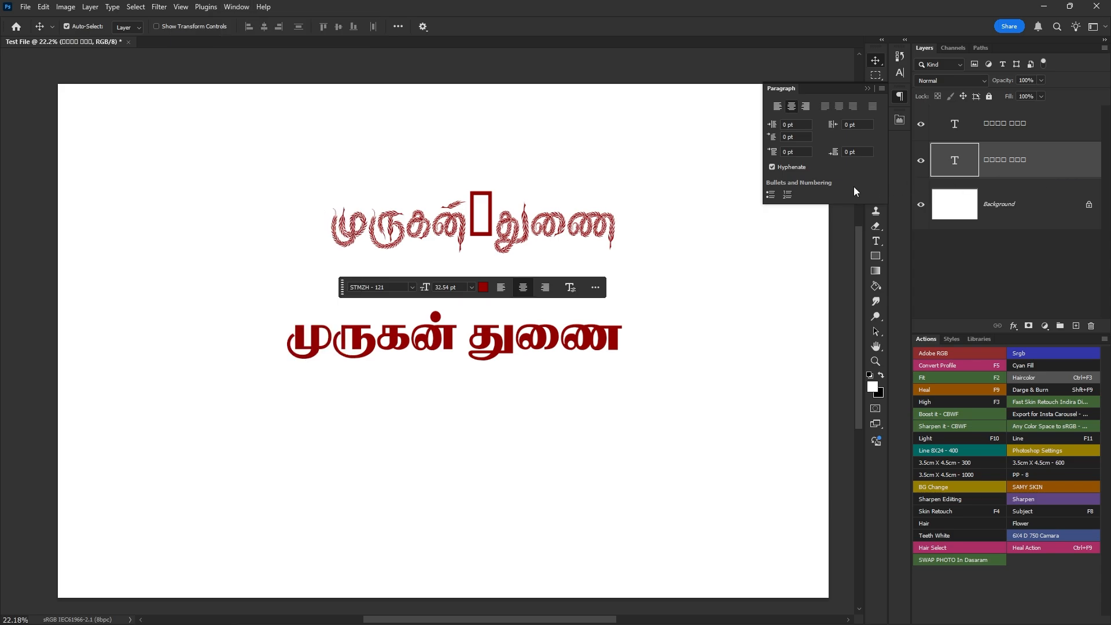
pyautogui.moveTo(489, 178); pyautogui.dragTo(464, 232)
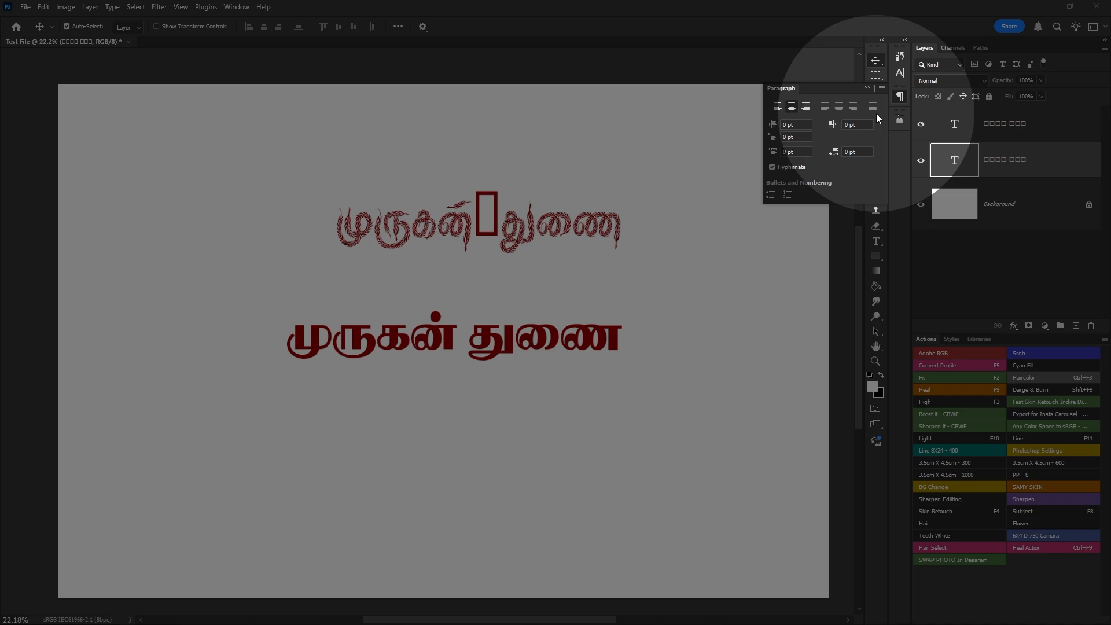
# - Change the upper text line's paragraph layout to Latin and East Asian Layout
pyautogui.click(881, 89)
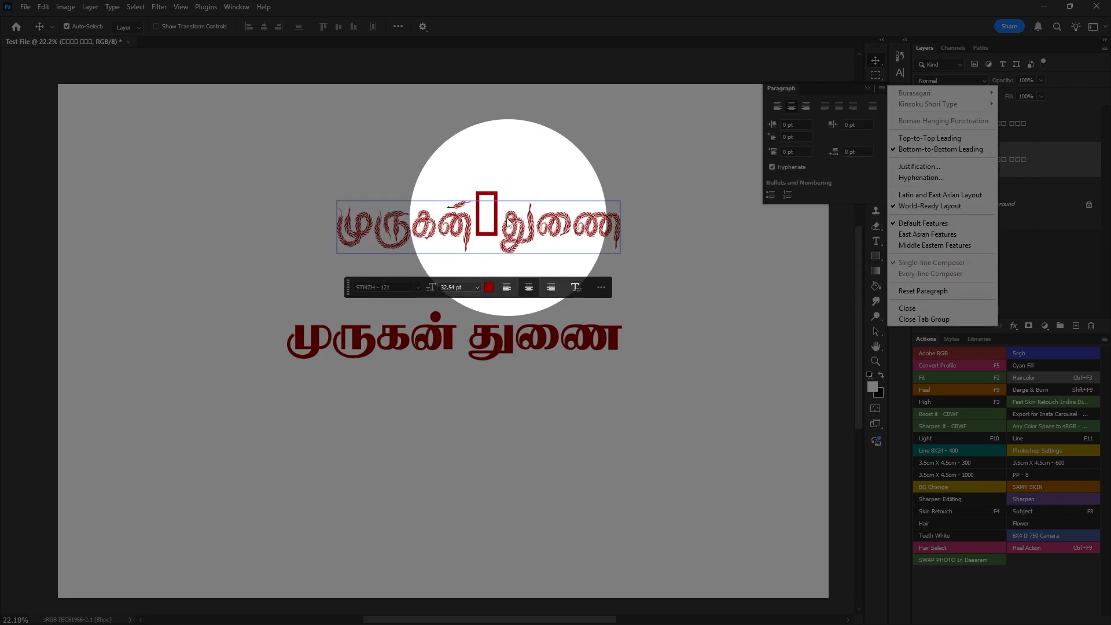
pyautogui.click(921, 197)
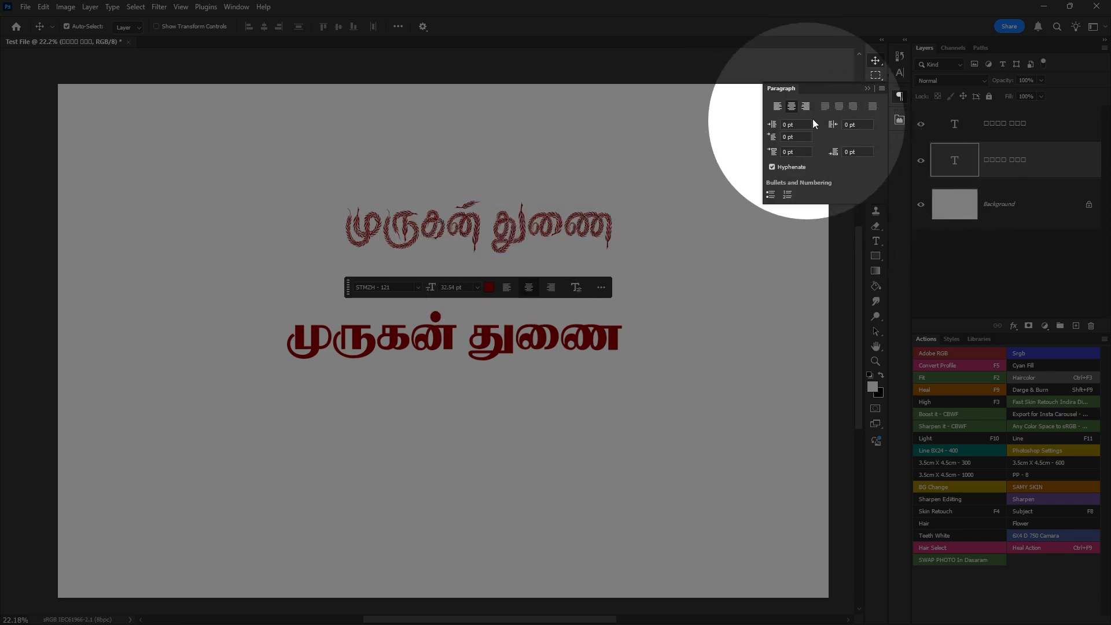
pyautogui.click(882, 88)
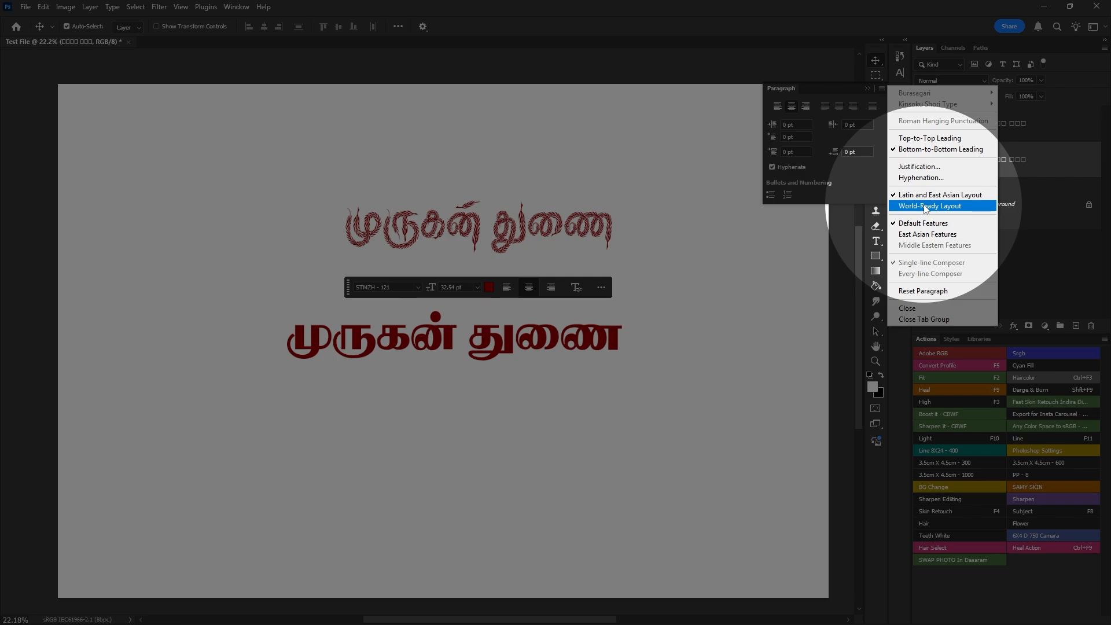
pyautogui.click(883, 92)
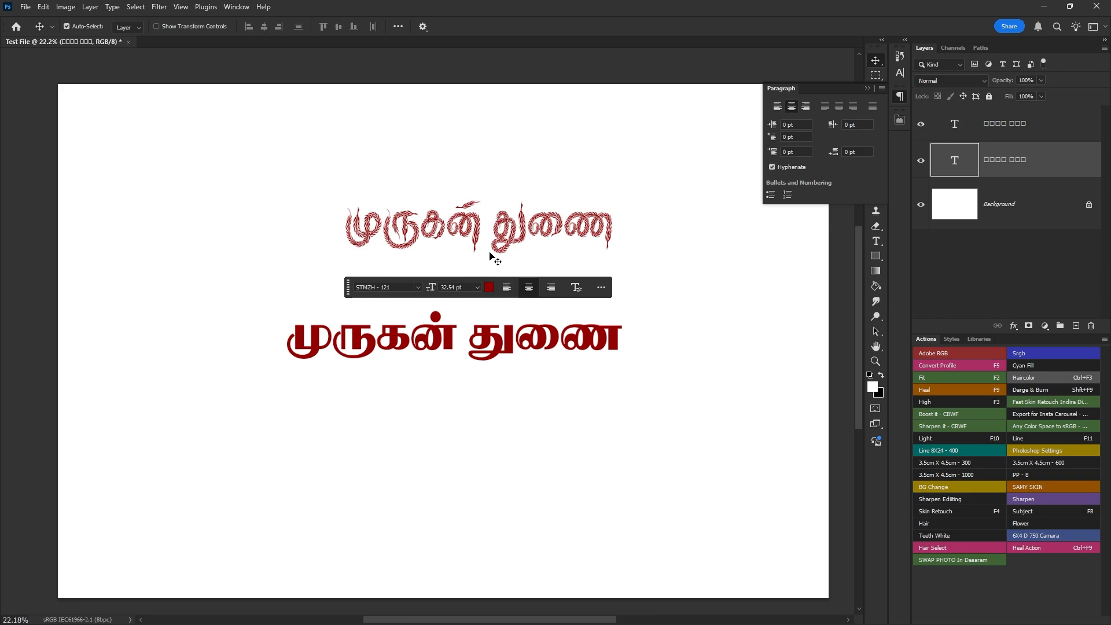
# - Try adding spaces after the last word of the upper text line and remove them again
pyautogui.moveTo(495, 259); pyautogui.dragTo(445, 208)
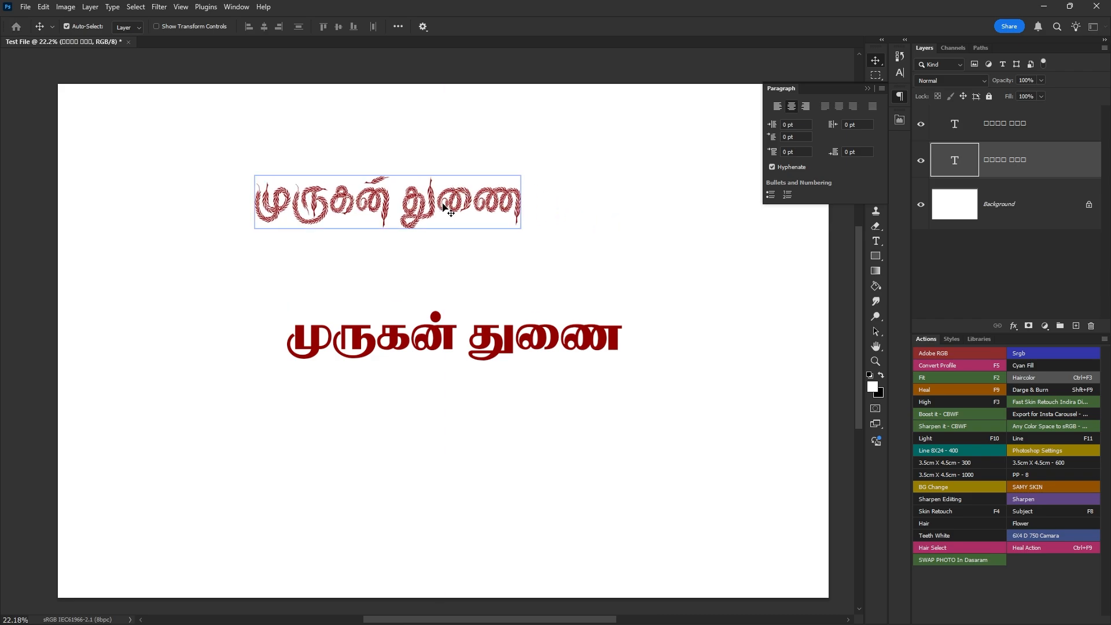
pyautogui.doubleClick(444, 208)
pyautogui.press('Right')
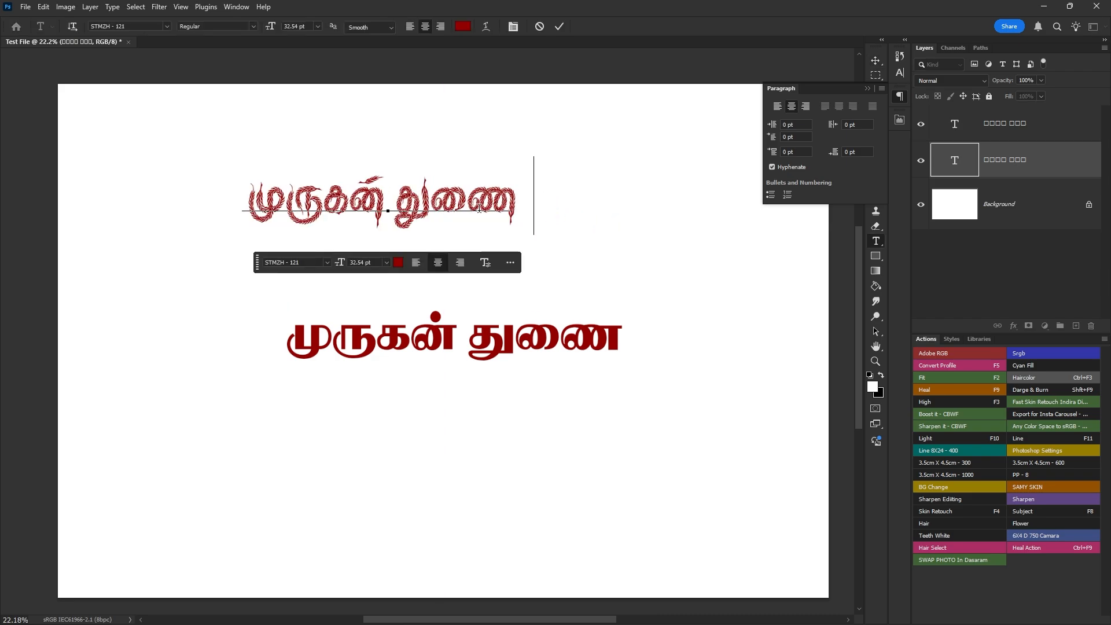
pyautogui.press('BackSpace')
pyautogui.press('BackSpace')
pyautogui.press('BackSpace')
pyautogui.press('BackSpace')
pyautogui.press('BackSpace')
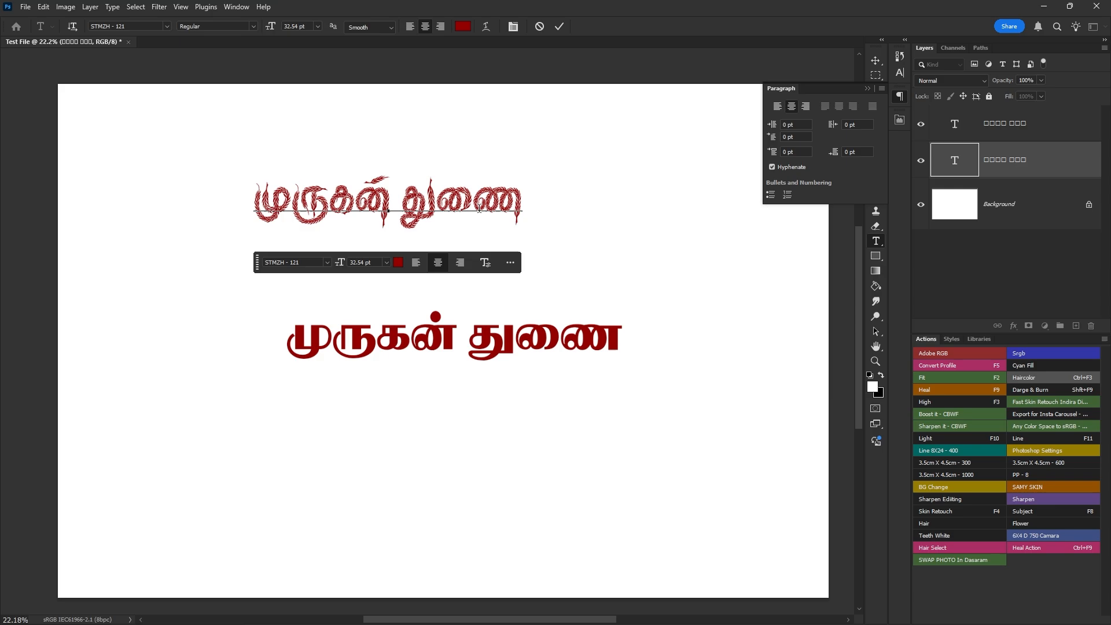
pyautogui.press('Escape')
pyautogui.press('v')
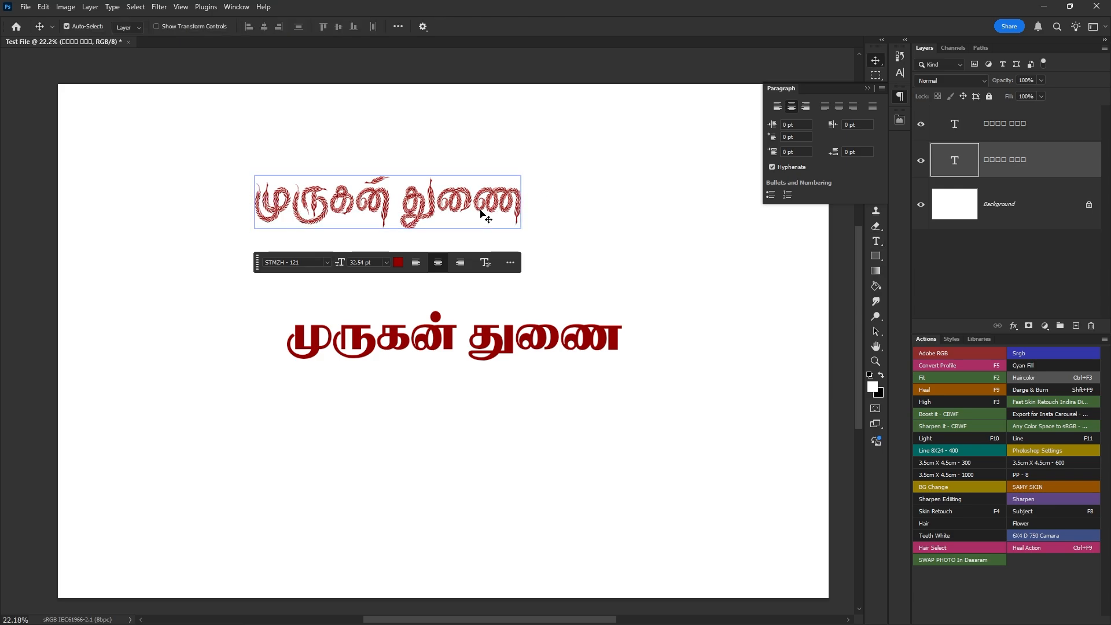
# - Move the upper text line to the right and check its layout options in the Paragraph settings
pyautogui.moveTo(480, 214); pyautogui.dragTo(604, 216)
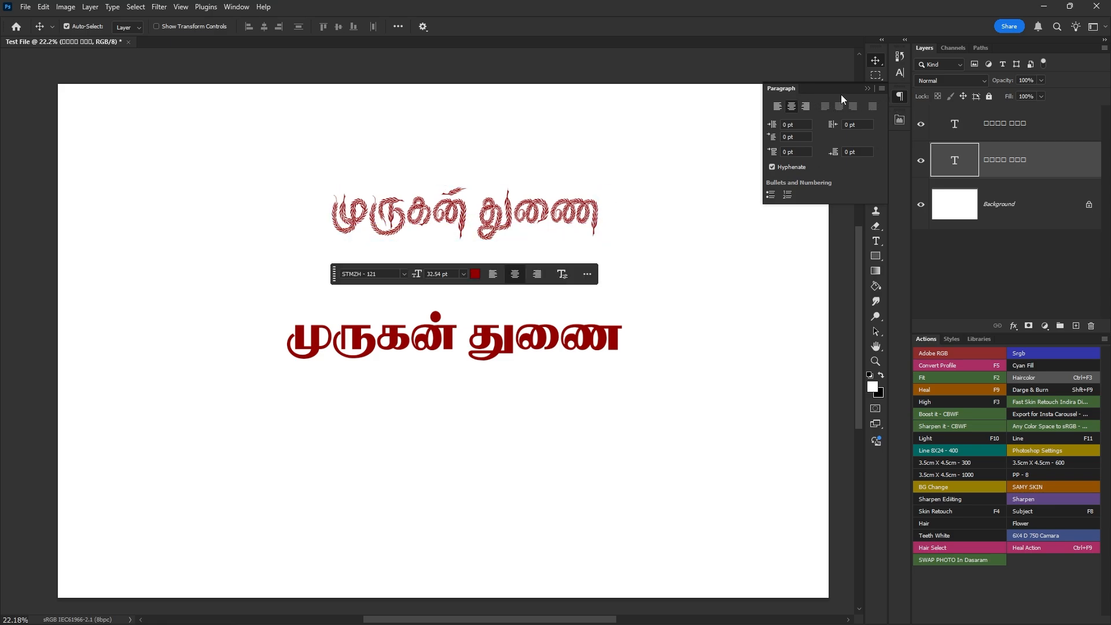
pyautogui.click(882, 88)
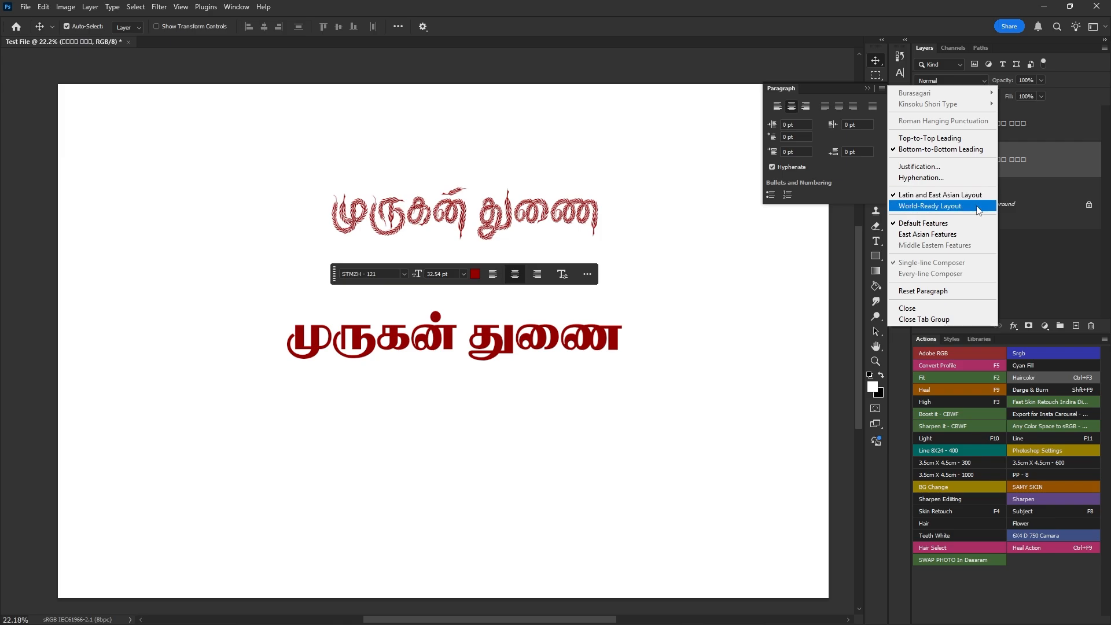
pyautogui.click(884, 104)
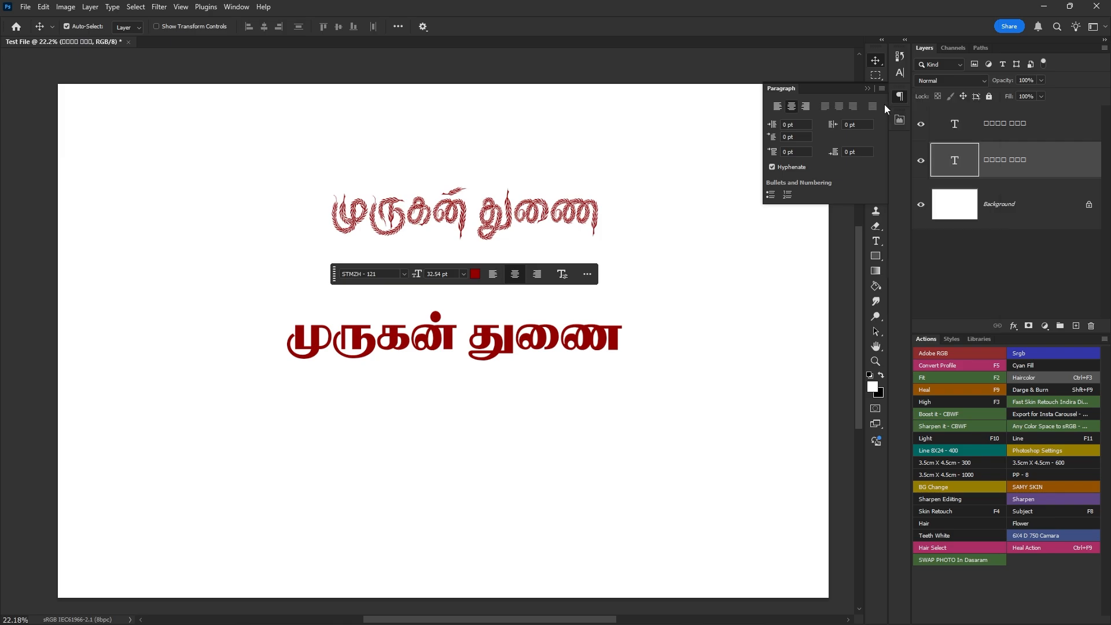
pyautogui.click(902, 96)
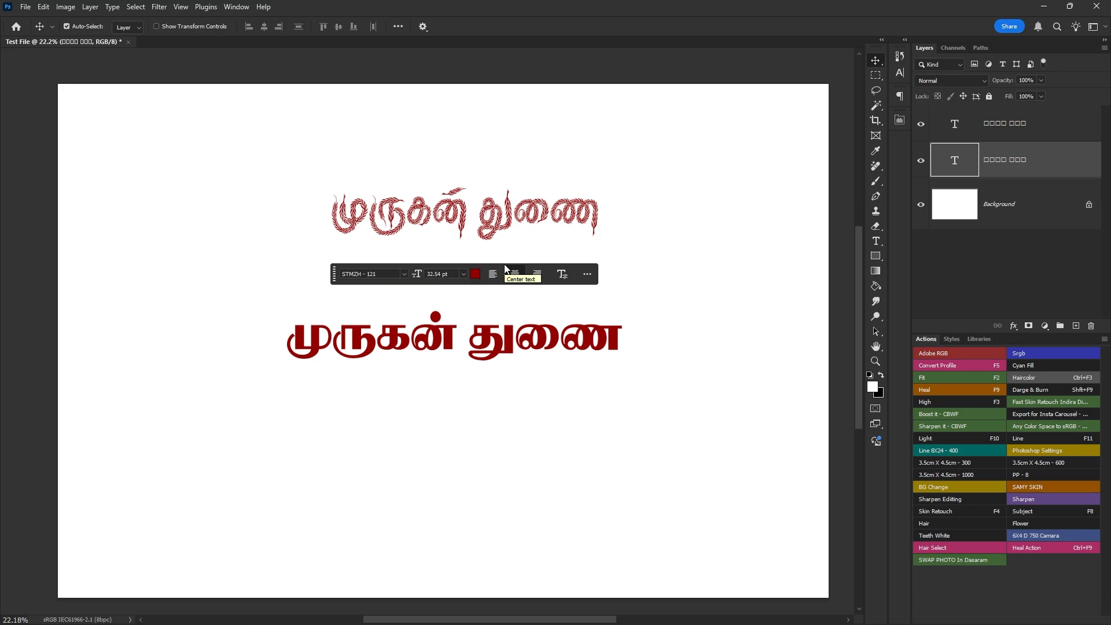
# - Reposition both text lines so that they sit close together, one above the other, near the canvas centre
pyautogui.moveTo(478, 364); pyautogui.dragTo(459, 350)
pyautogui.moveTo(484, 236); pyautogui.dragTo(462, 263)
pyautogui.click(458, 344)
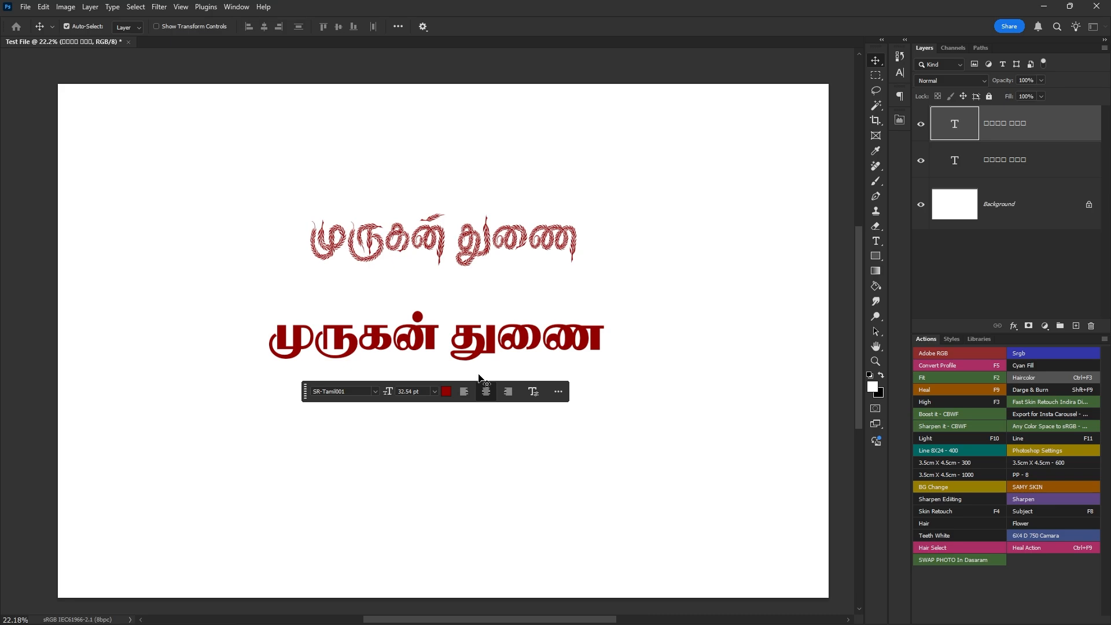
pyautogui.moveTo(488, 322); pyautogui.dragTo(514, 304)
pyautogui.moveTo(487, 245)
pyautogui.mouseDown()
pyautogui.moveTo(528, 235)
pyautogui.moveTo(497, 259)
pyautogui.mouseUp()
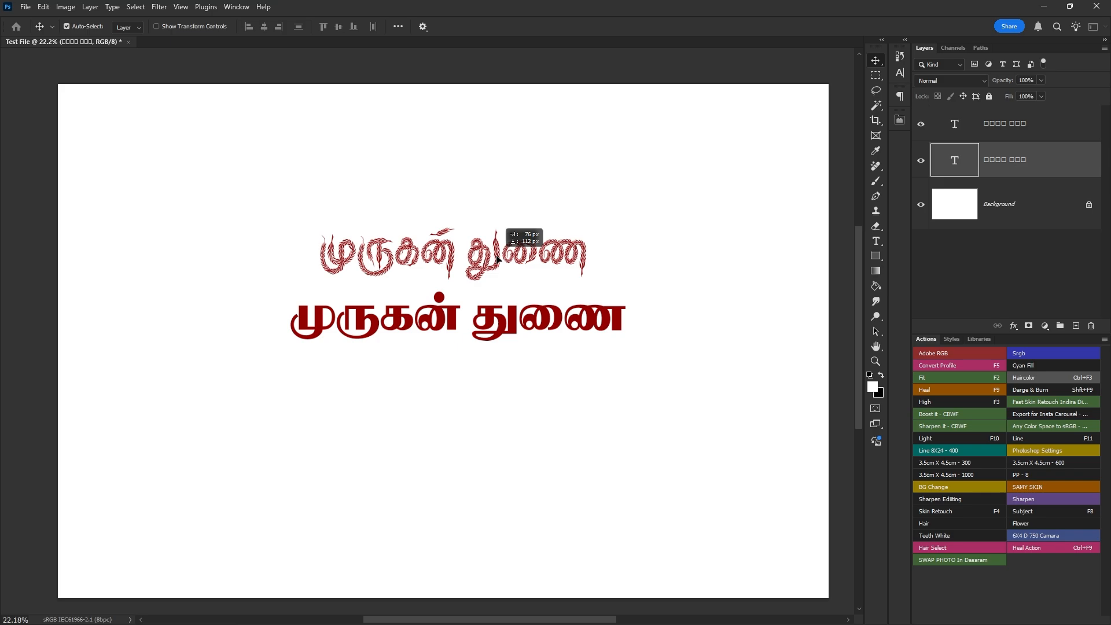
pyautogui.moveTo(497, 260); pyautogui.dragTo(497, 260)
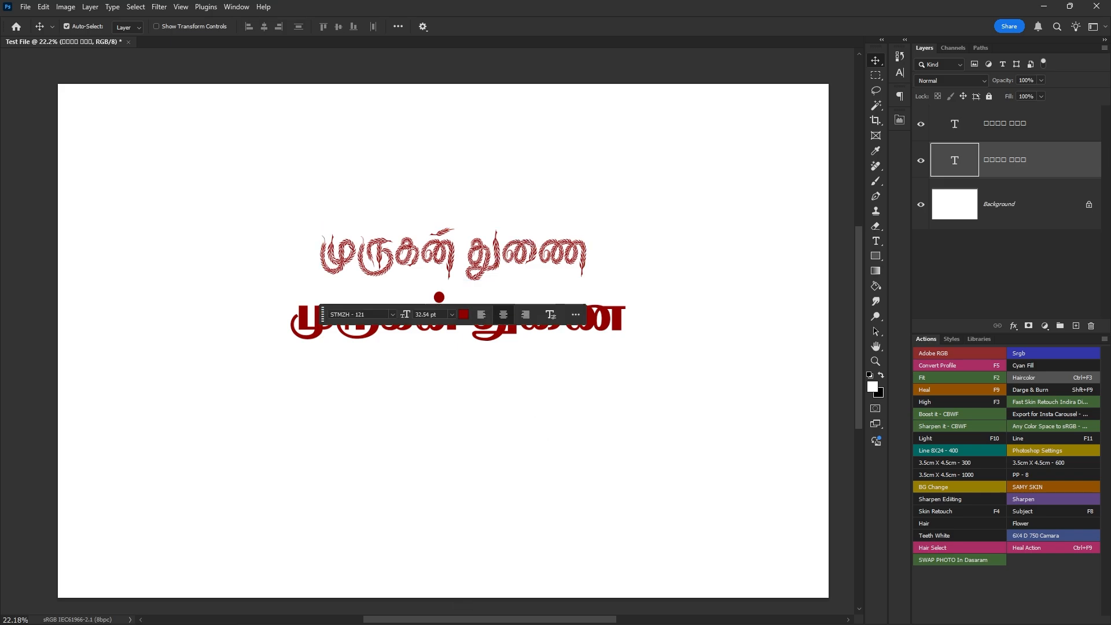
# - Move the lower text line down to separate it from the upper one and show the Paragraph settings
pyautogui.moveTo(419, 611)
pyautogui.moveTo(524, 613)
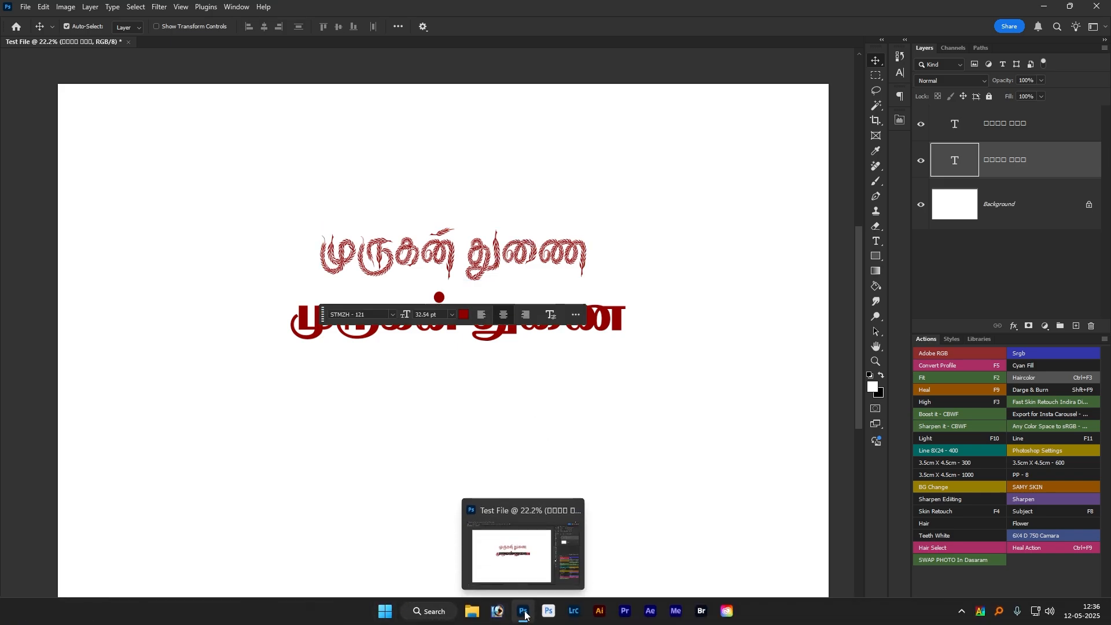
pyautogui.moveTo(503, 335); pyautogui.dragTo(494, 377)
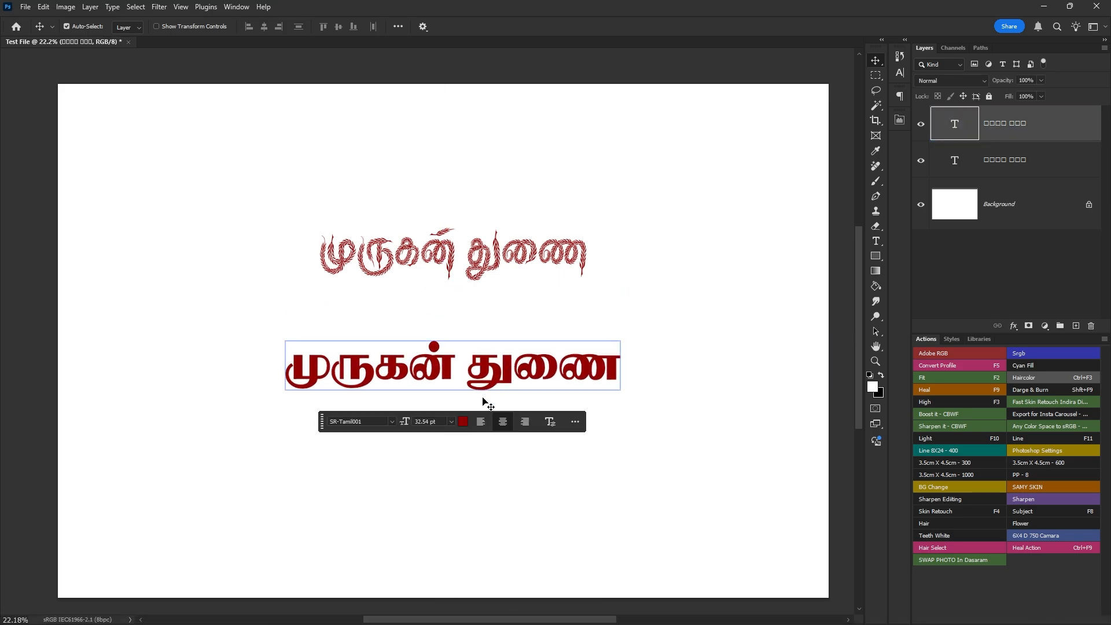
pyautogui.moveTo(499, 611)
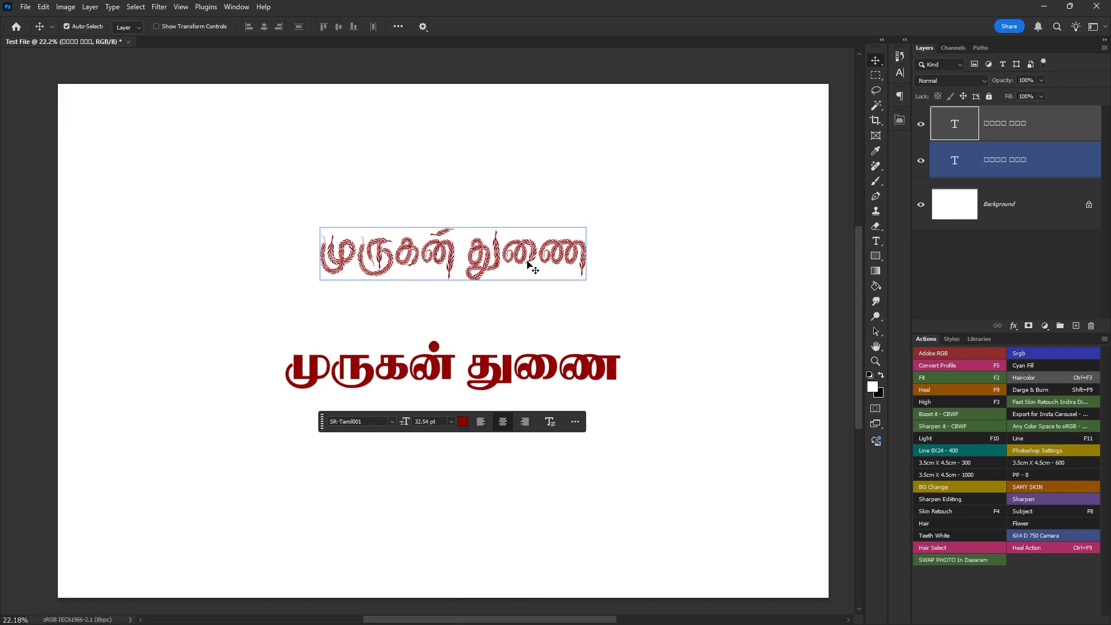
pyautogui.moveTo(573, 622)
pyautogui.click(899, 96)
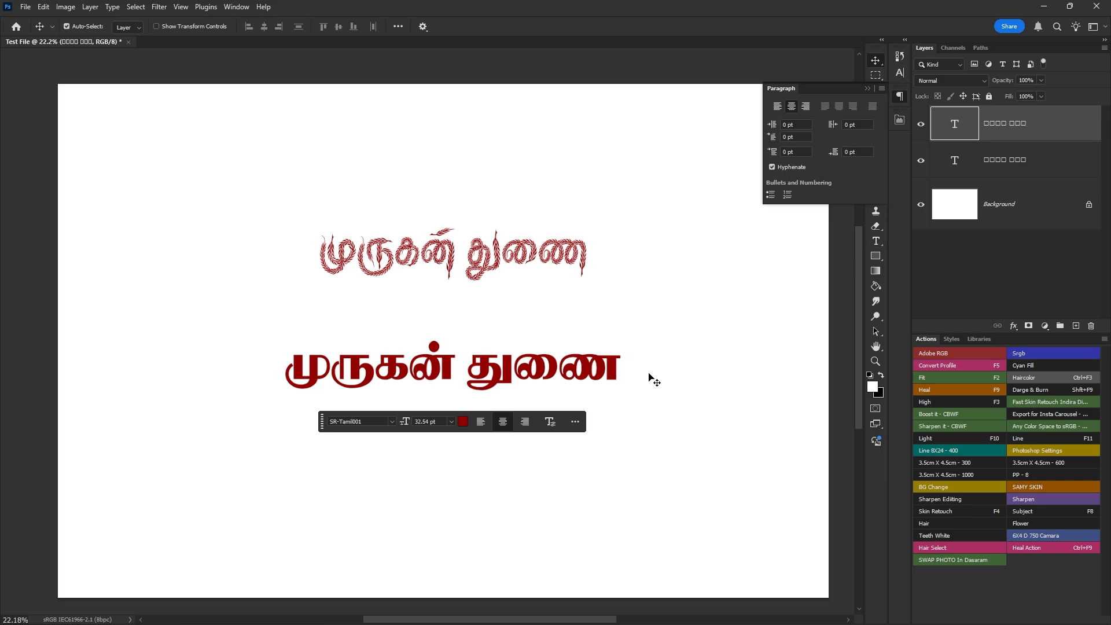
pyautogui.moveTo(545, 368); pyautogui.dragTo(500, 375)
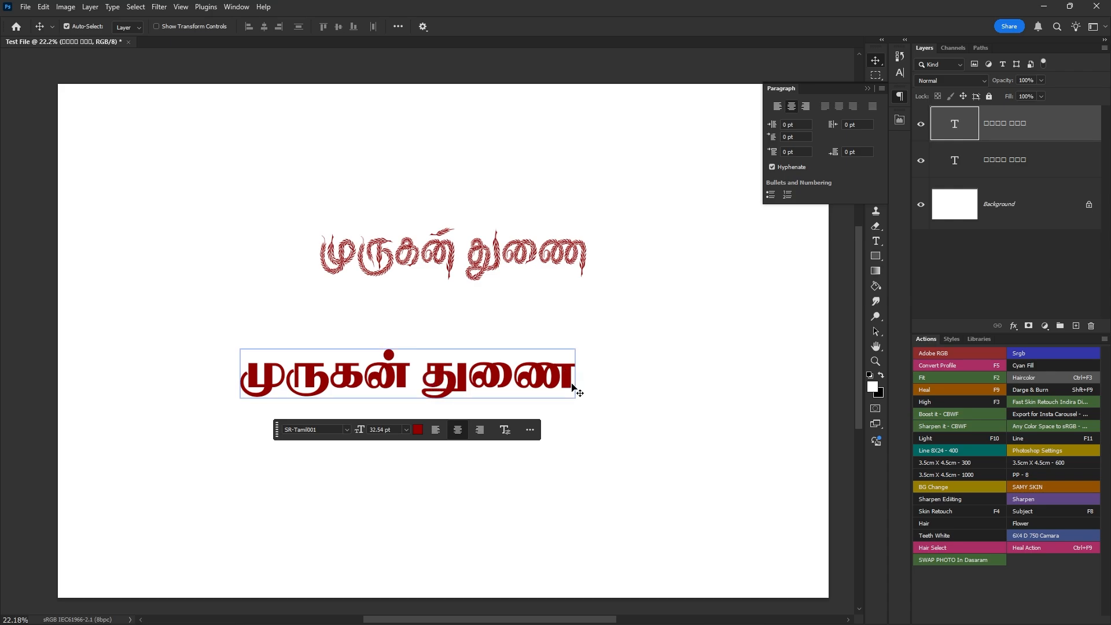
pyautogui.moveTo(572, 387); pyautogui.dragTo(594, 346)
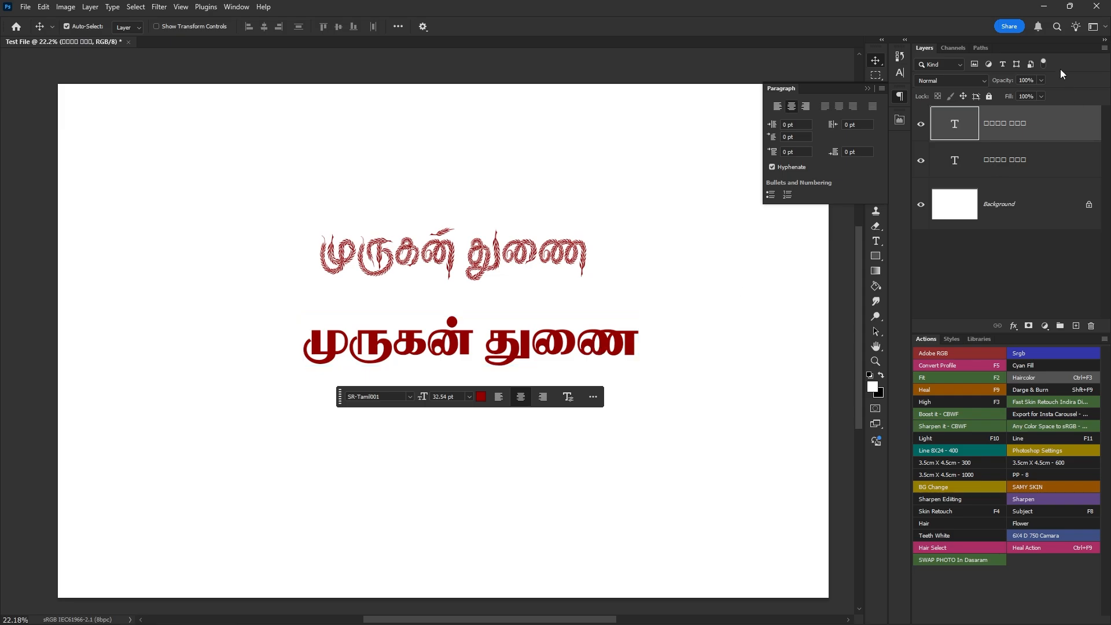
pyautogui.click(1044, 7)
pyautogui.rightClick(699, 261)
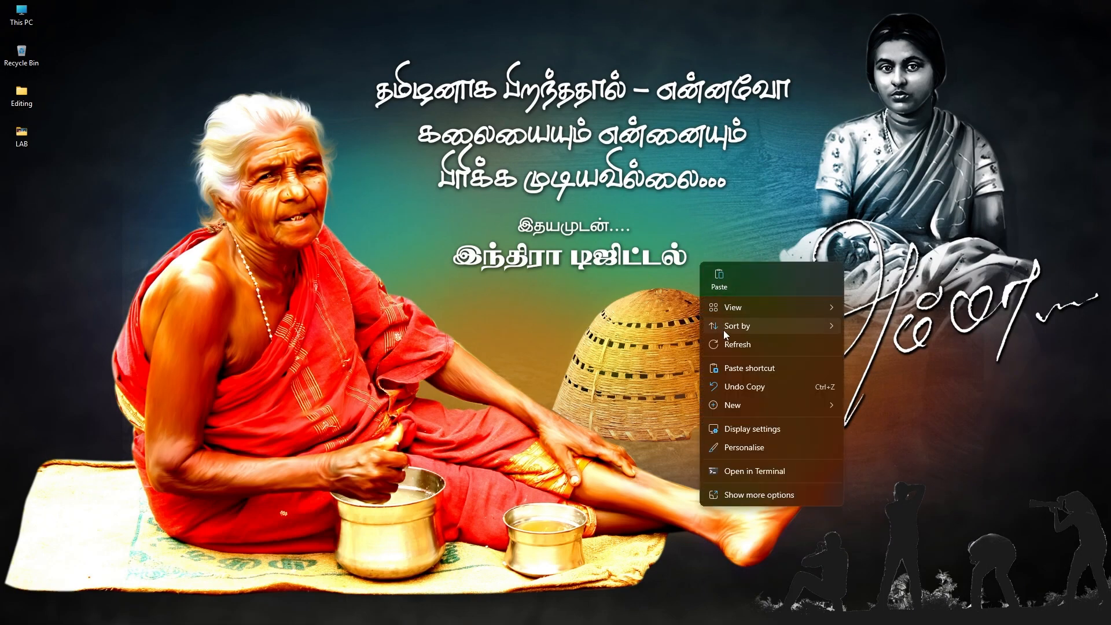
pyautogui.click(734, 348)
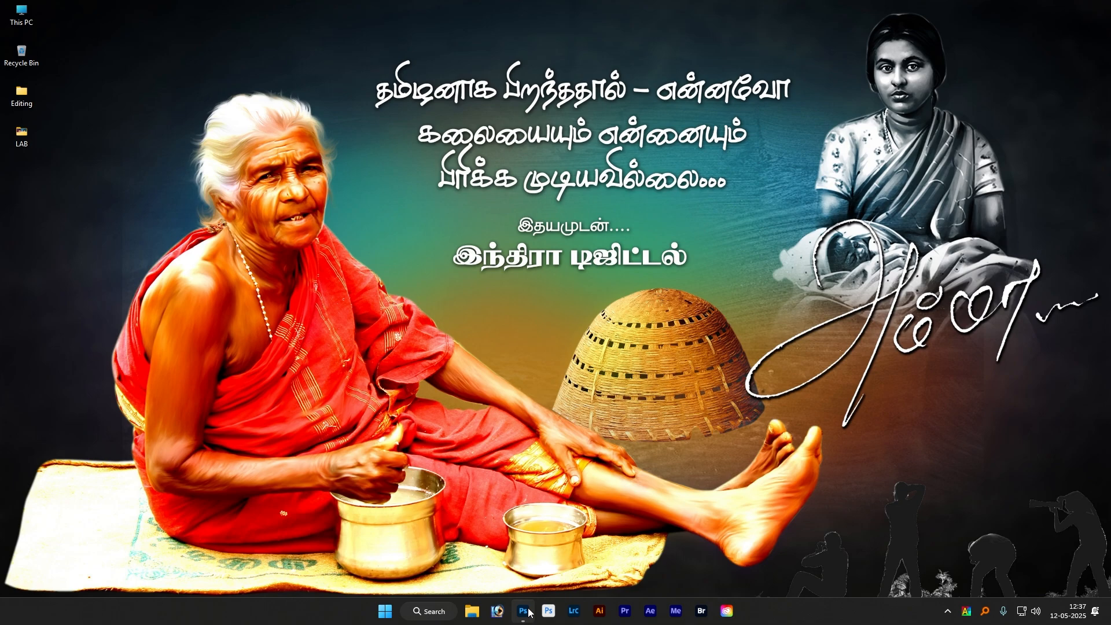
pyautogui.click(526, 611)
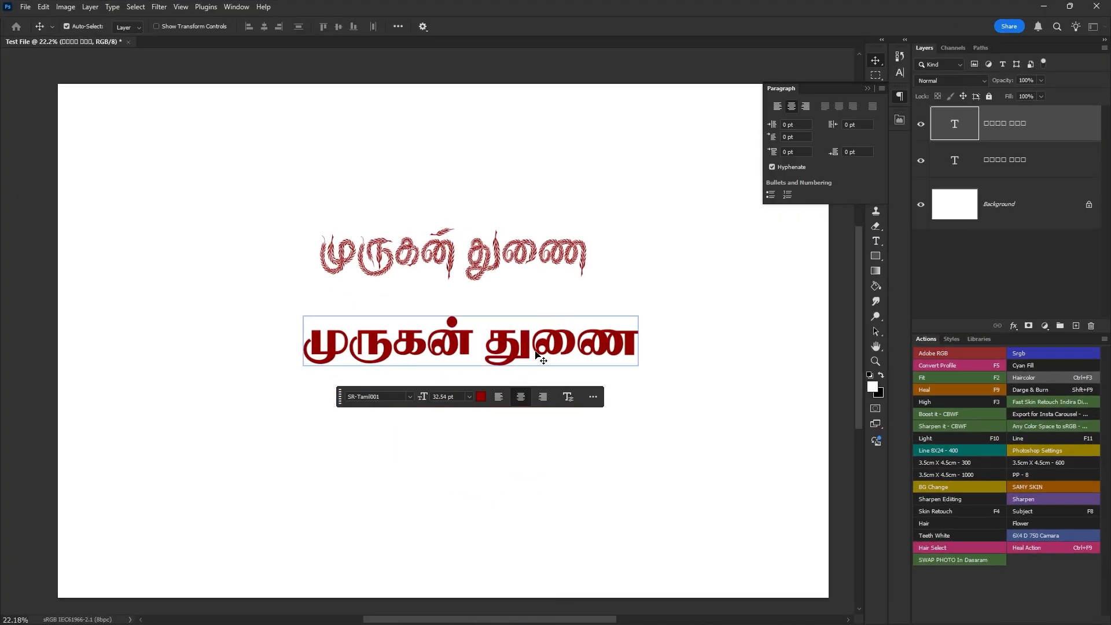
# - Select the lower line's text, switch to Azhagi+ and choose Tamil Unicode encoding with the Typewriter_Keyman_2025 keyboard layout
pyautogui.press('t')
pyautogui.doubleClick(495, 350)
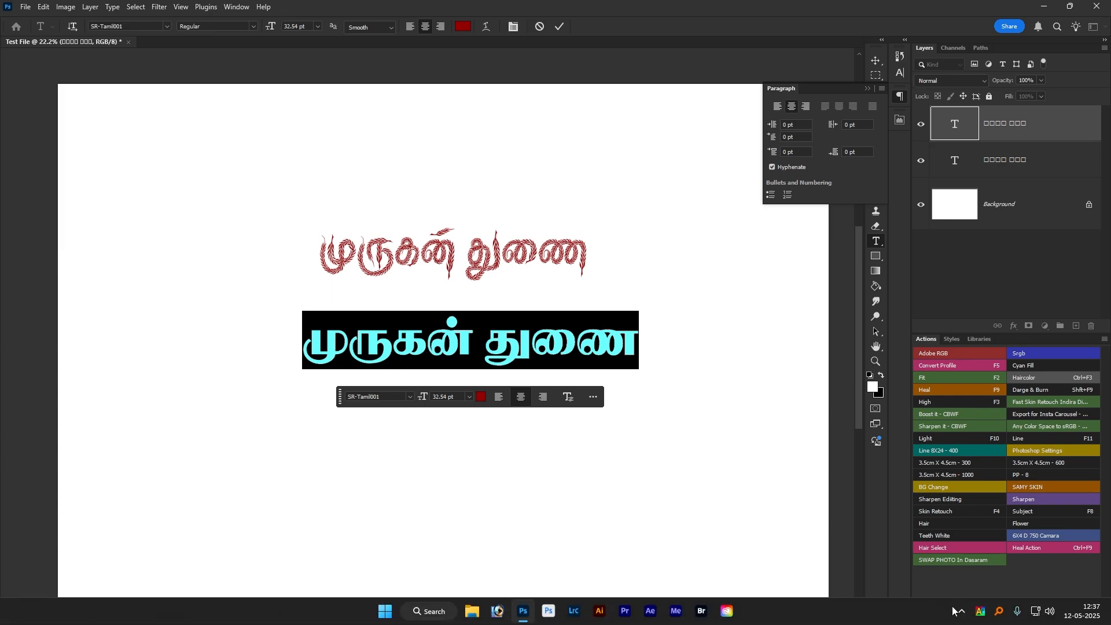
pyautogui.click(979, 614)
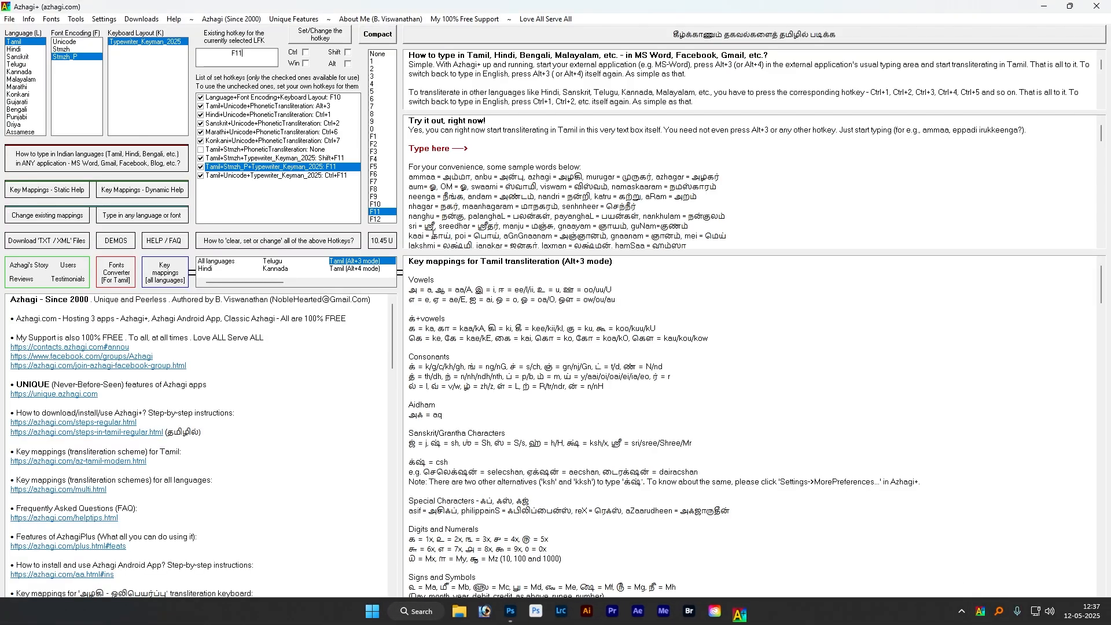
pyautogui.click(66, 42)
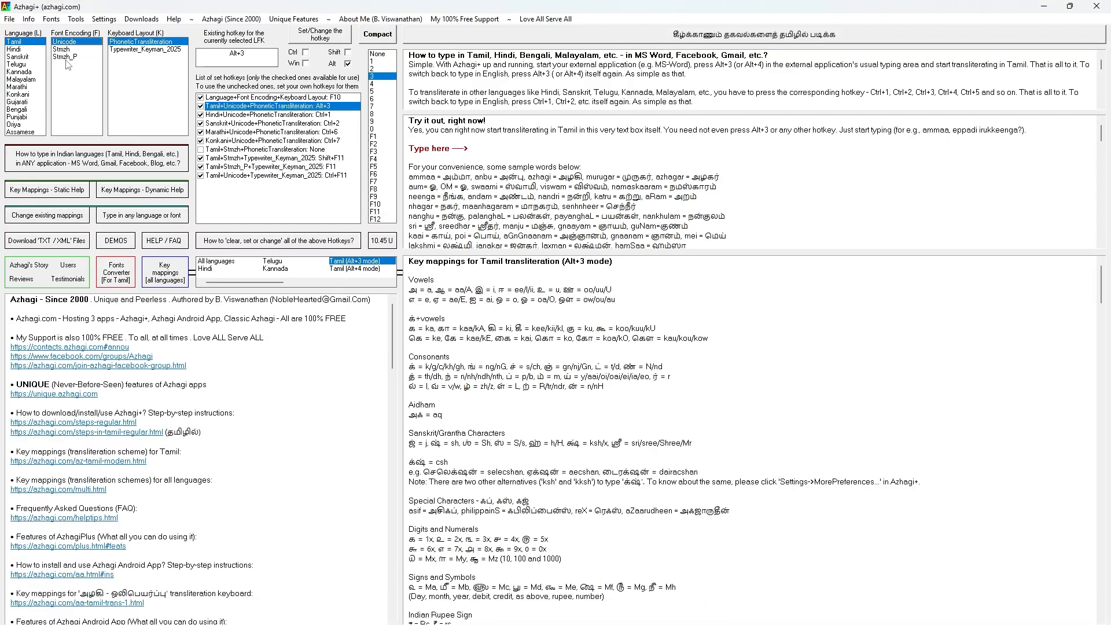
pyautogui.click(124, 50)
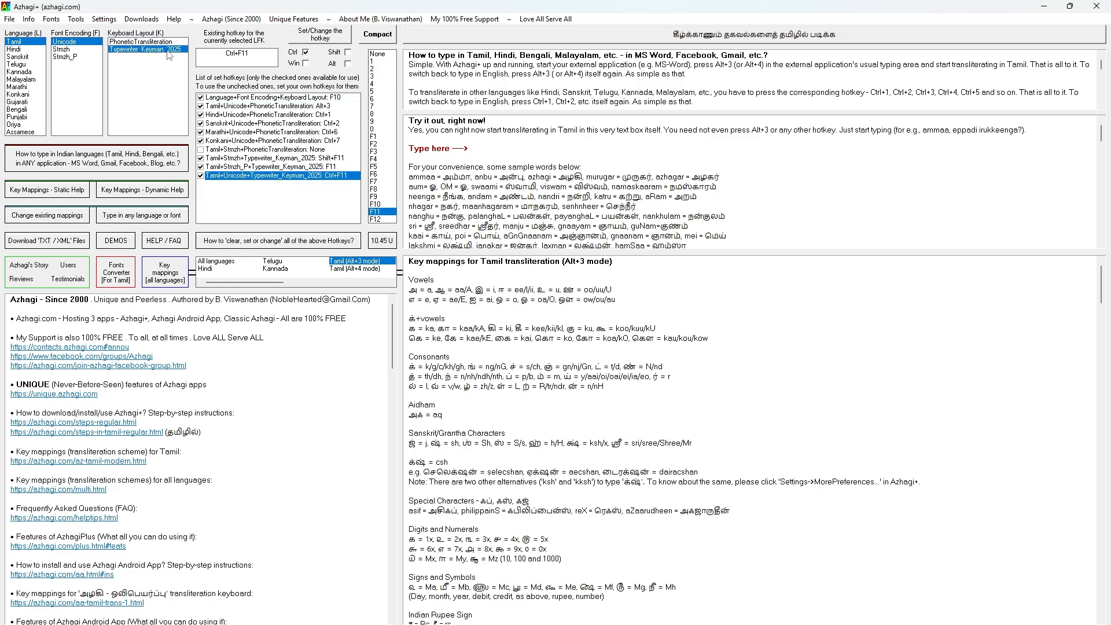
pyautogui.click(79, 58)
pyautogui.click(68, 43)
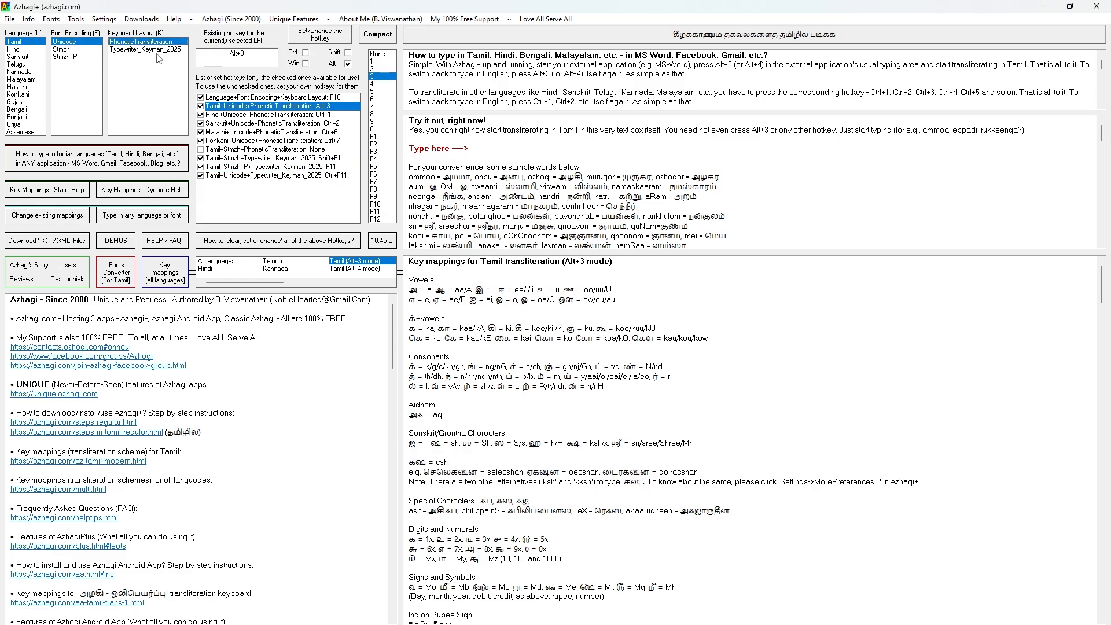
pyautogui.click(163, 52)
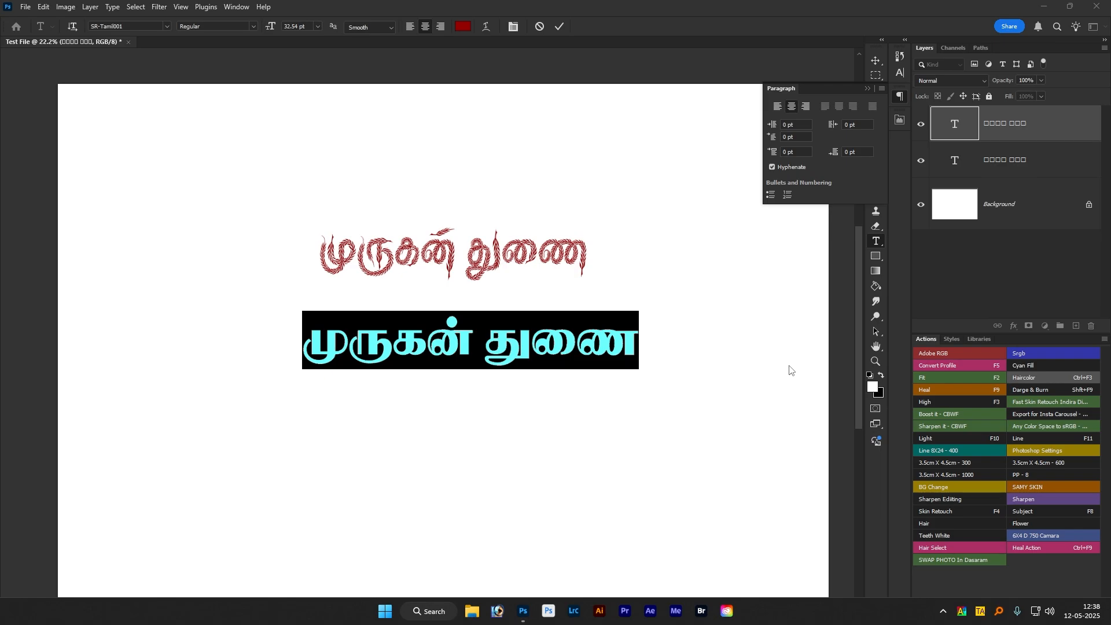
# - Return to Photoshop and replace the lower line's text with "முருனதகாதனகதகதன"
pyautogui.click(581, 350)
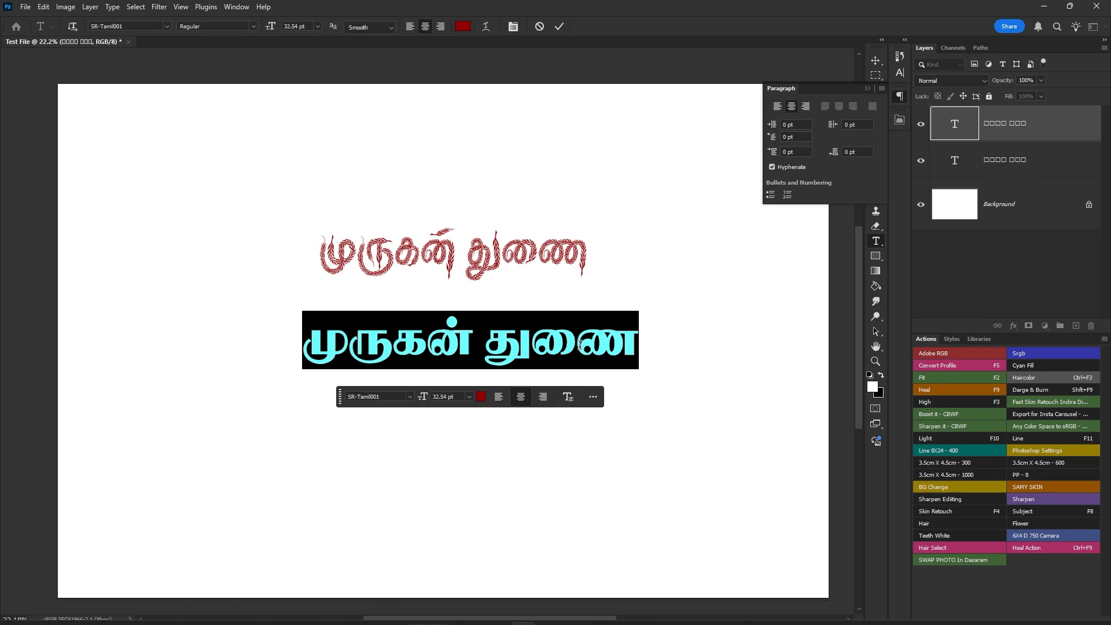
pyautogui.write('முருனதகாதனகதகதன')
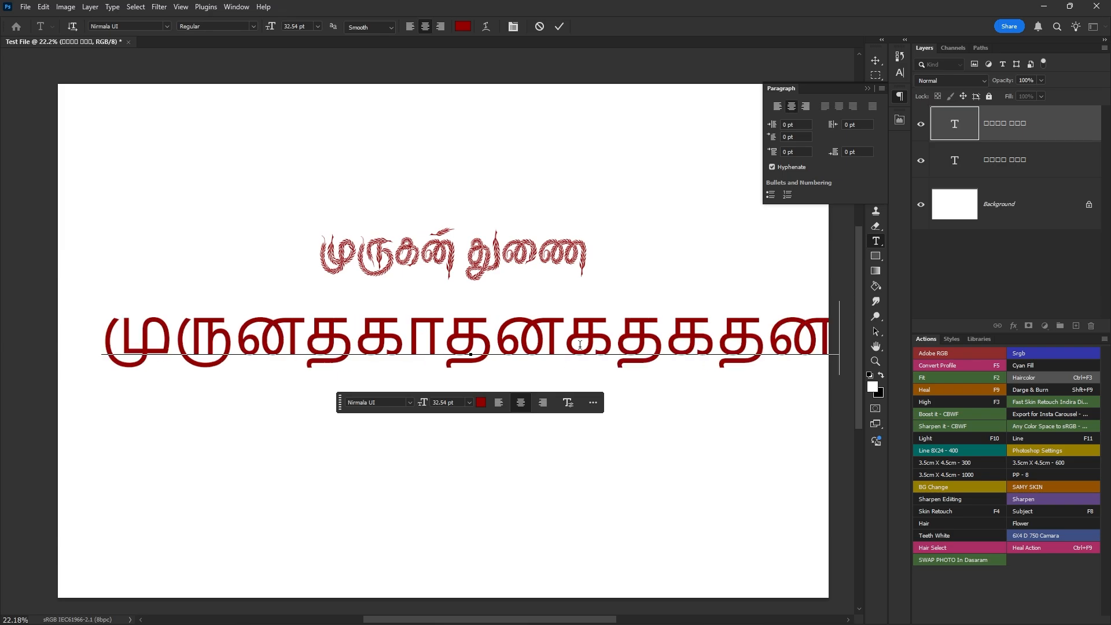
# - Apply the SR-Tamil001 font to the whole lower text line, commit the edit and hide the Paragraph settings
pyautogui.hotkey('ctrl', 'a')
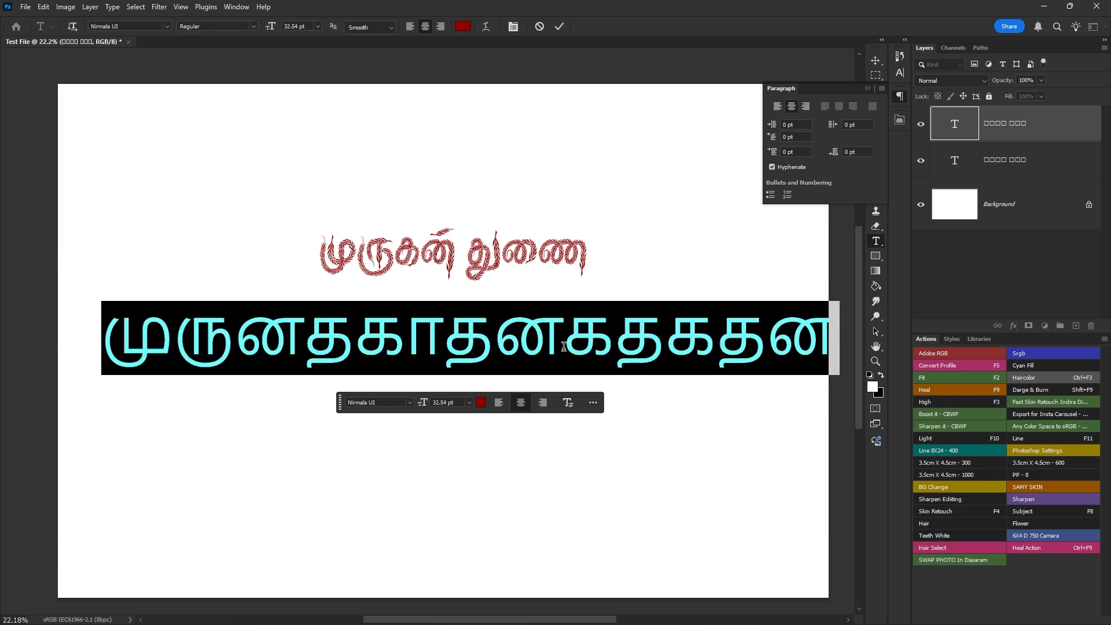
pyautogui.click(411, 404)
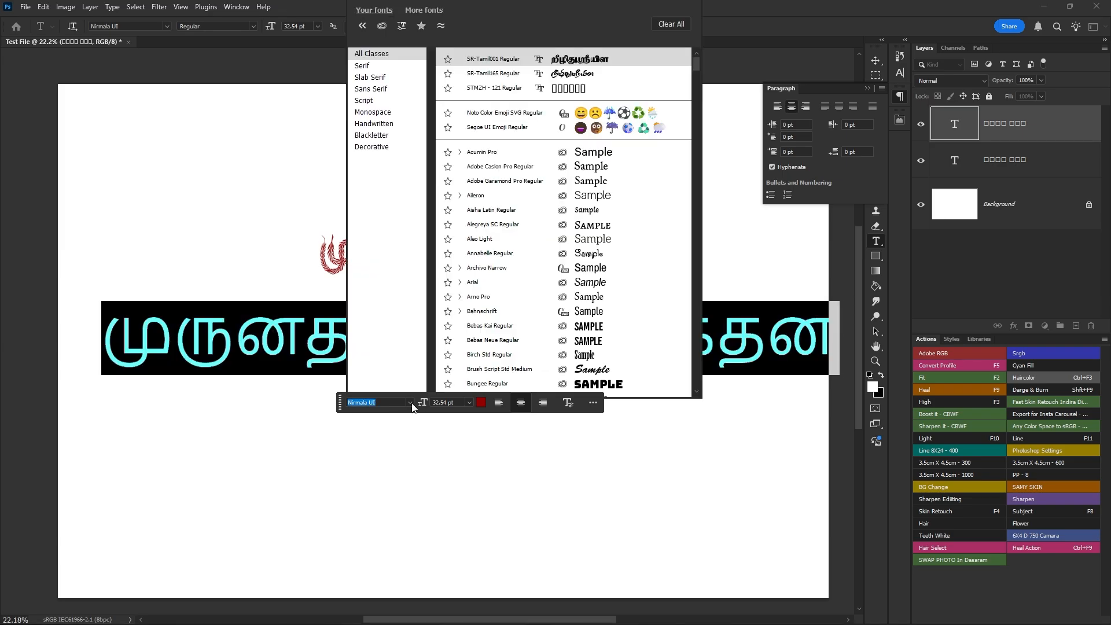
pyautogui.click(645, 58)
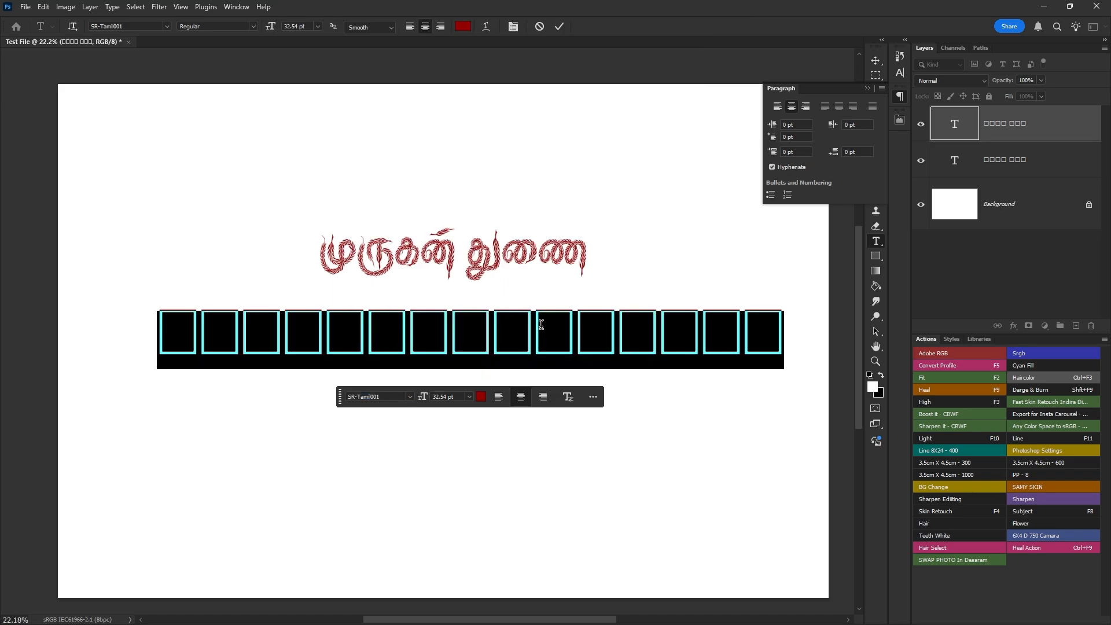
pyautogui.hotkey('ctrl', 'Return')
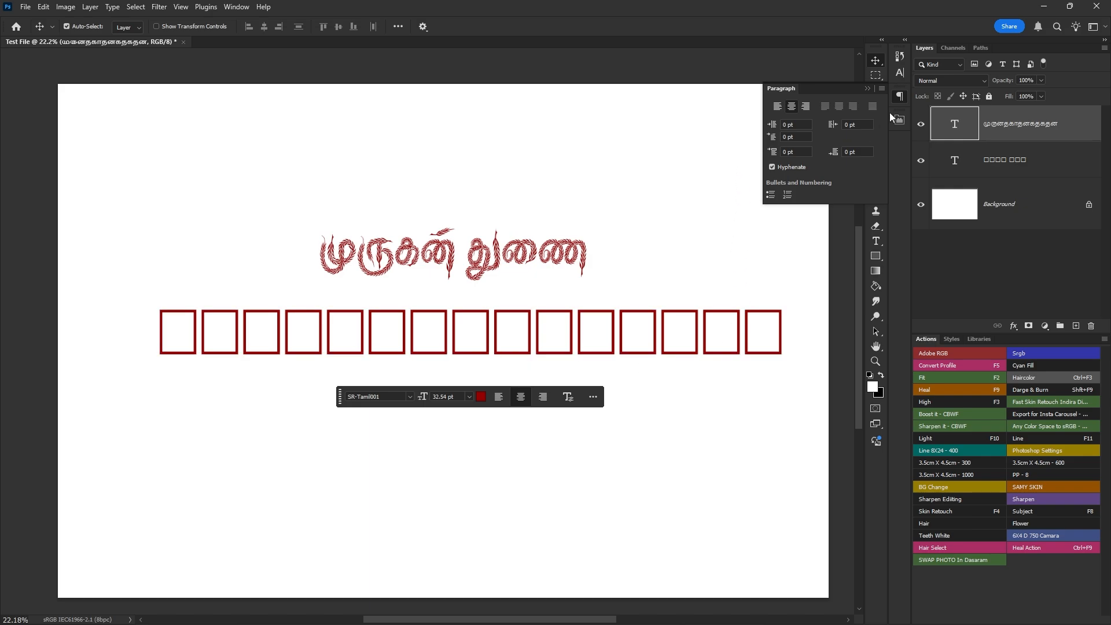
pyautogui.click(898, 100)
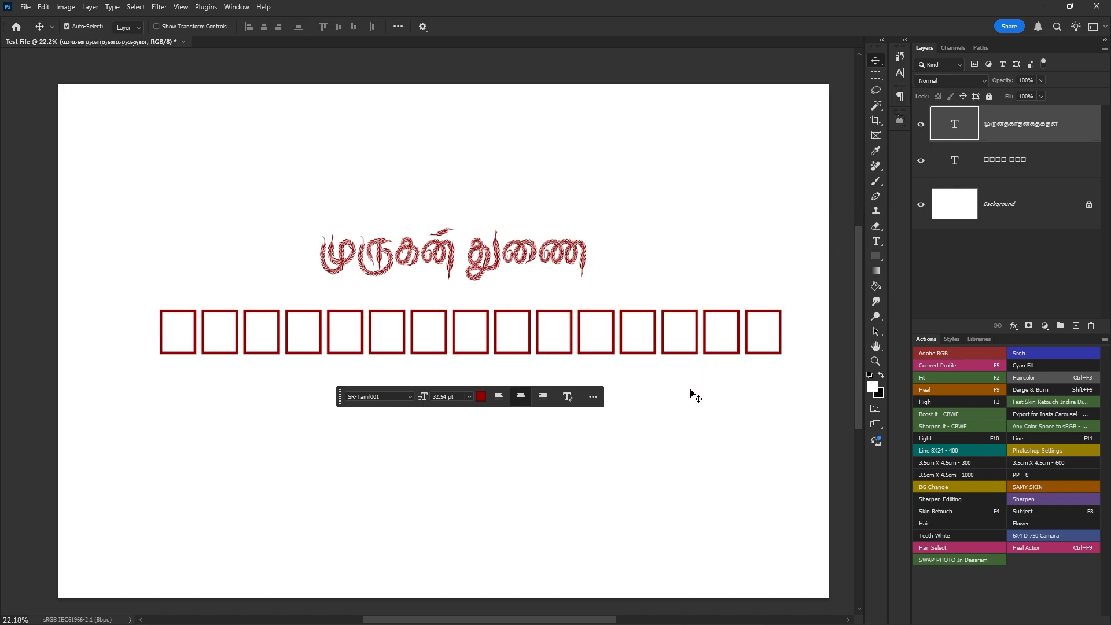